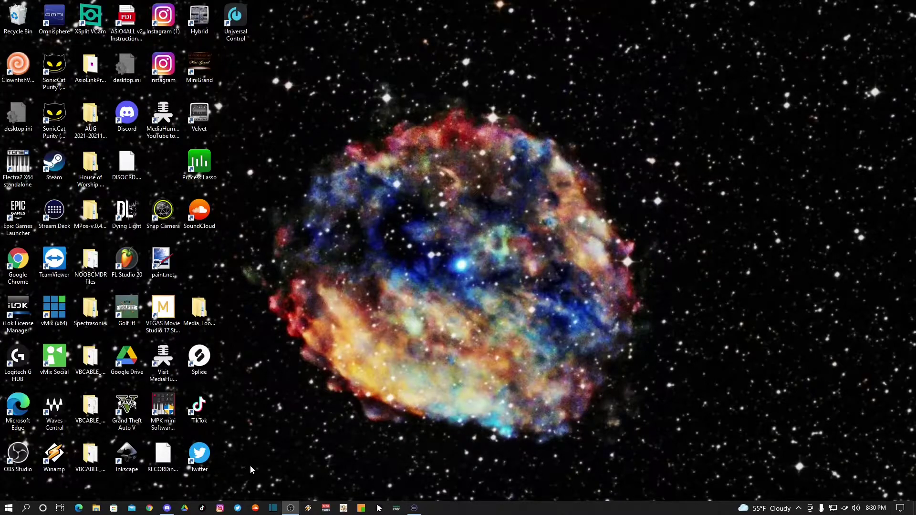
- Search Google in Chrome for "asio link pro" and open the ODeus ASIO Link Pro Patcher page from Give Academy
left_click(149, 508)
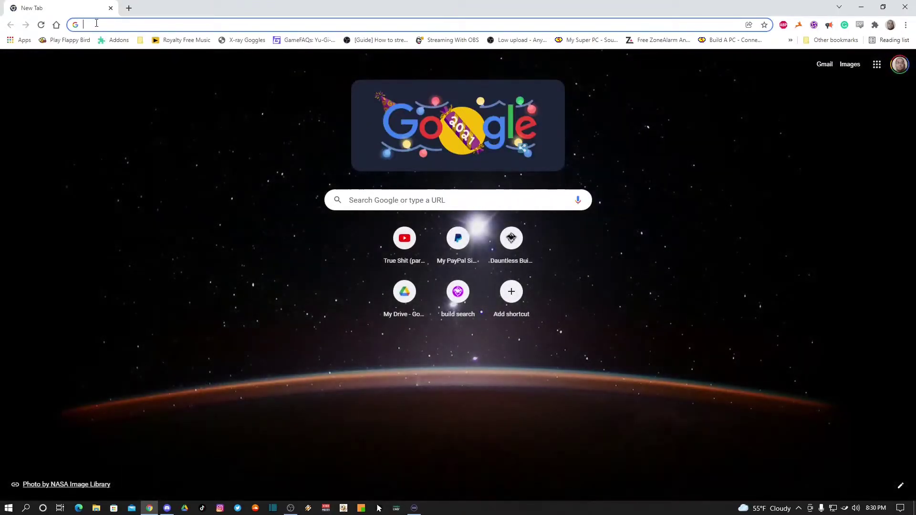
left_click(93, 24)
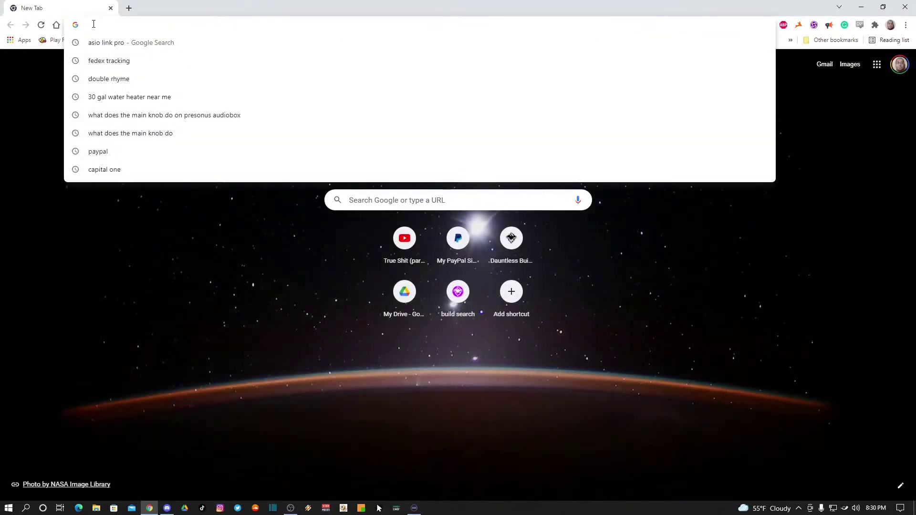
type("asio link pro")
key("Return")
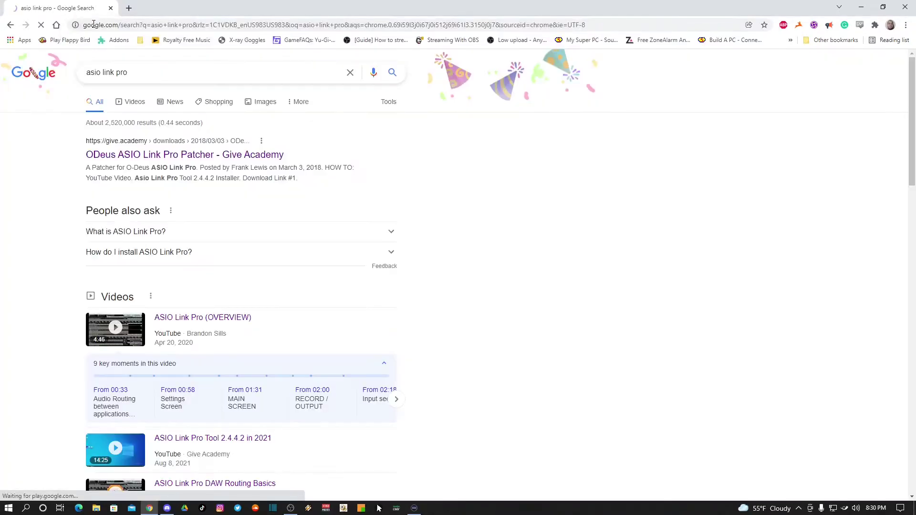
left_click(125, 158)
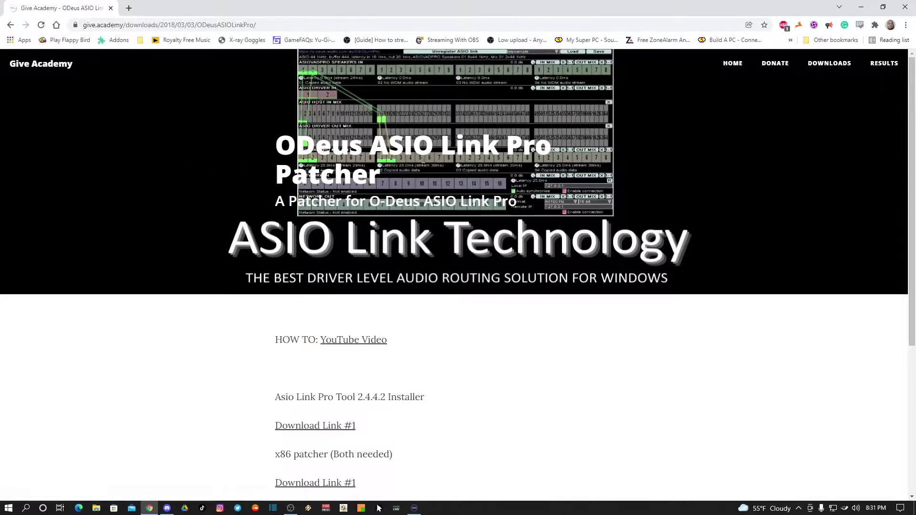
- Download the Asio Link Pro Tool 2.4.4.2 installer and both the x86 and x64 patchers
scroll(412, 152, "down", 3)
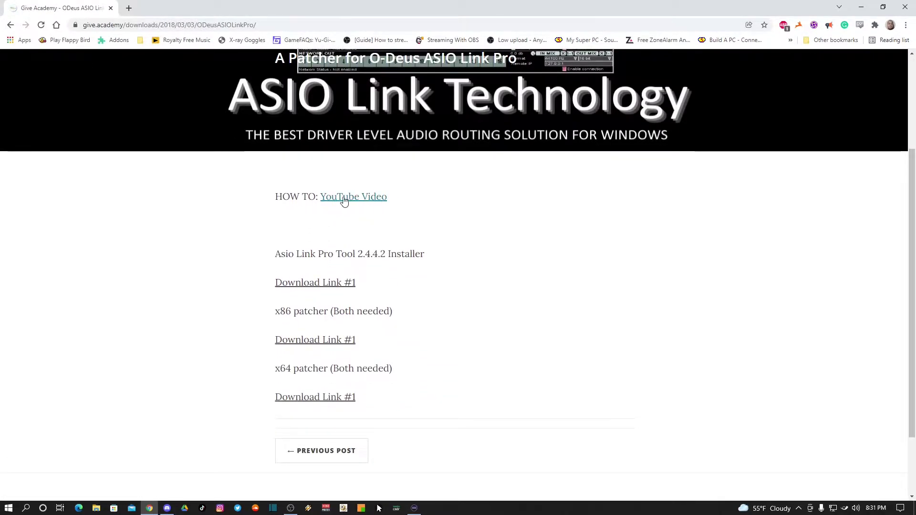
scroll(358, 231, "down", 2)
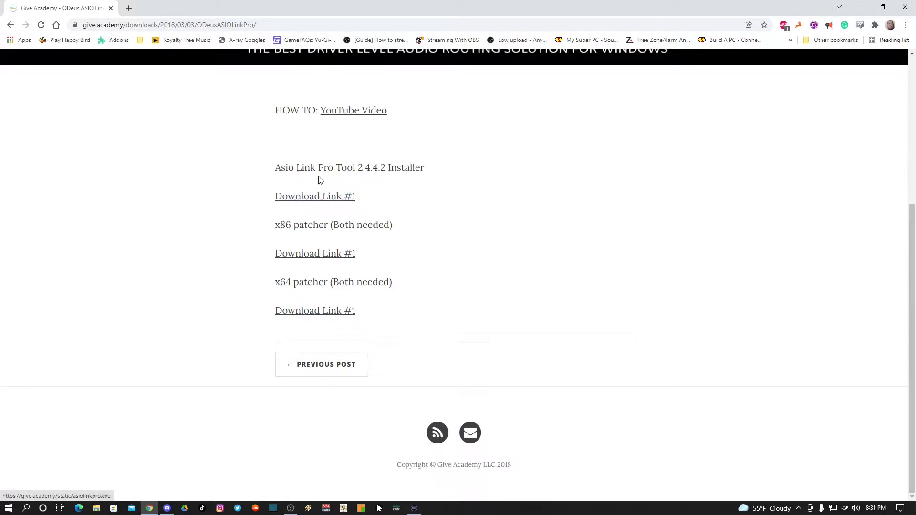
left_click(315, 202)
left_click(311, 258)
left_click(305, 316)
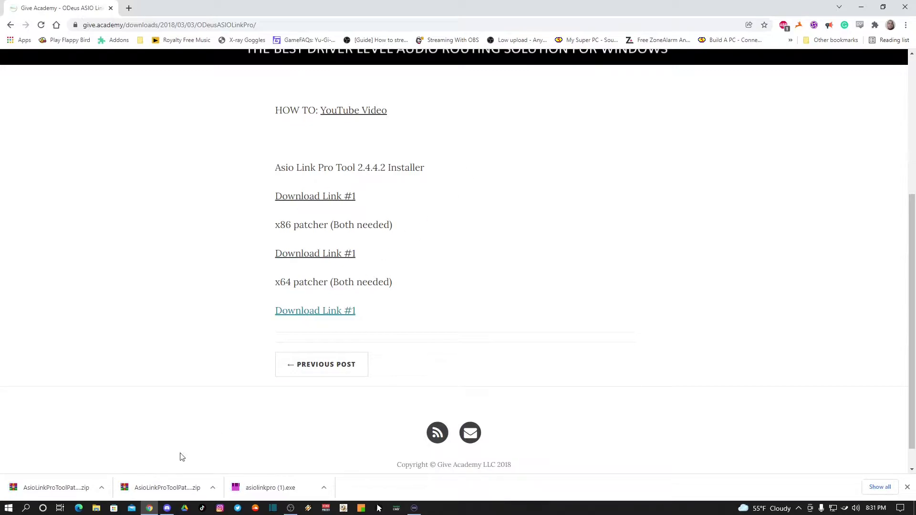
- Launch the downloaded installer asiolinkpro (1).exe and bring its setup wizard into view
left_click(325, 489)
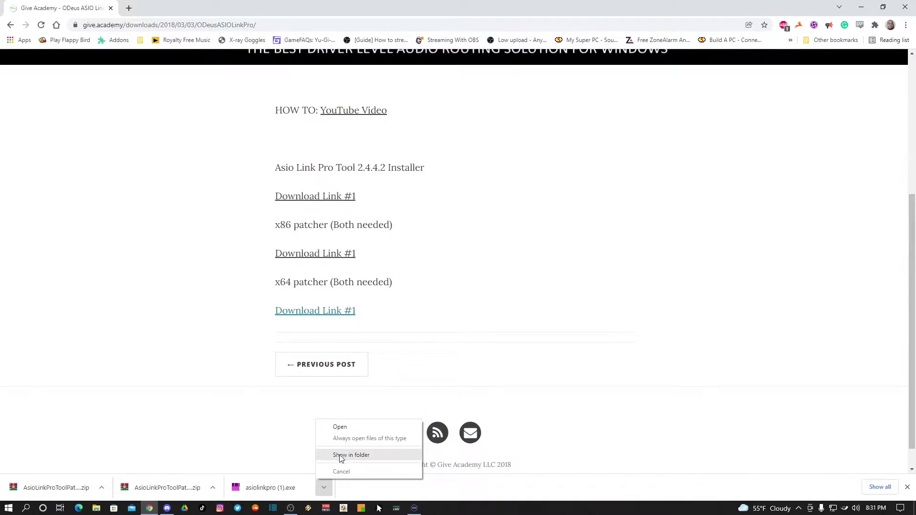
left_click(341, 428)
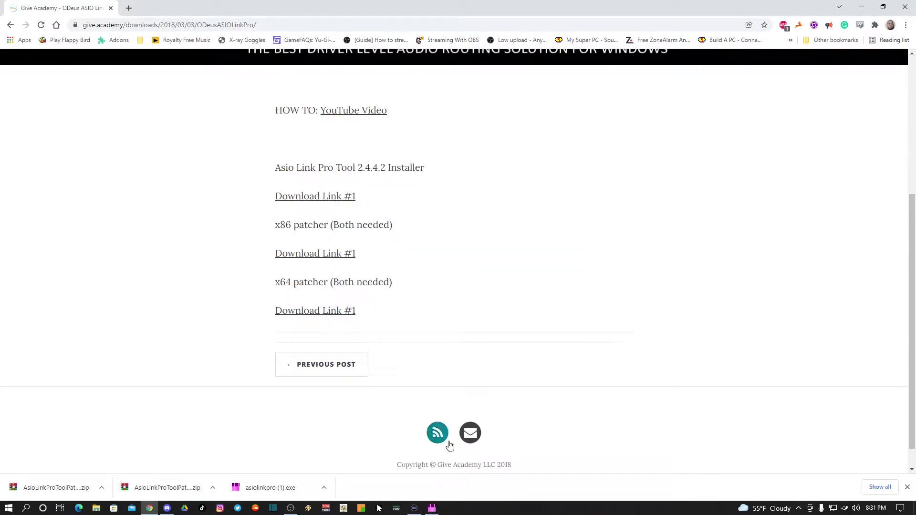
left_click(432, 508)
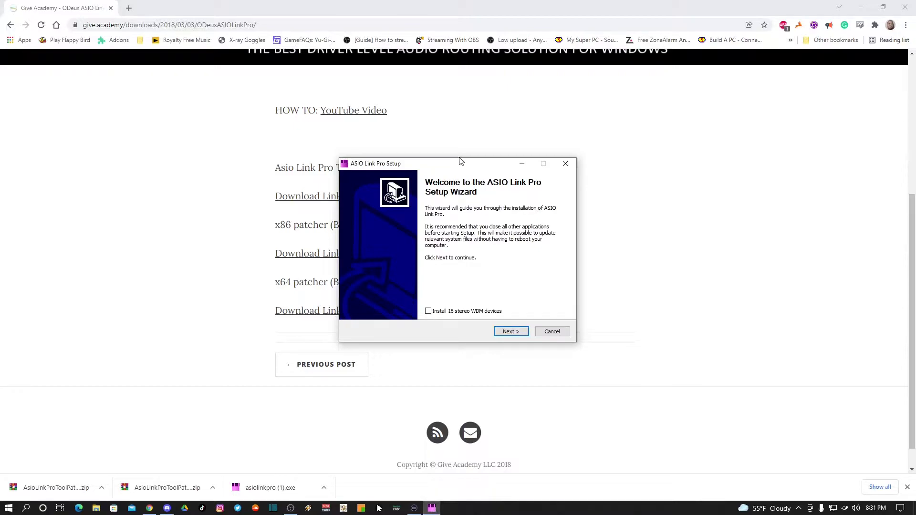
left_click_drag(461, 161, 459, 129)
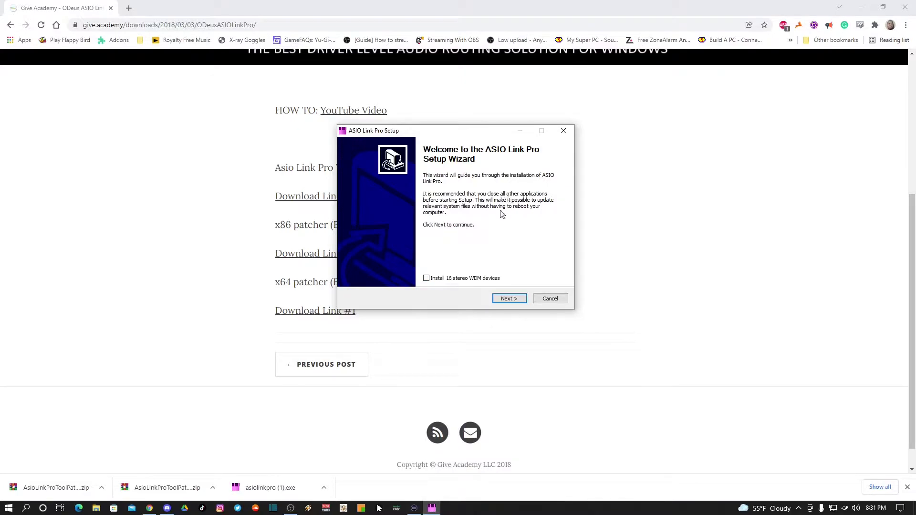
- Install ASIO Link Pro in C:\Program Files (x86)\ASIOLinkPro with the default Start menu folder, and run ASIO Link Pro Tool on finishing
left_click(507, 300)
left_click(507, 299)
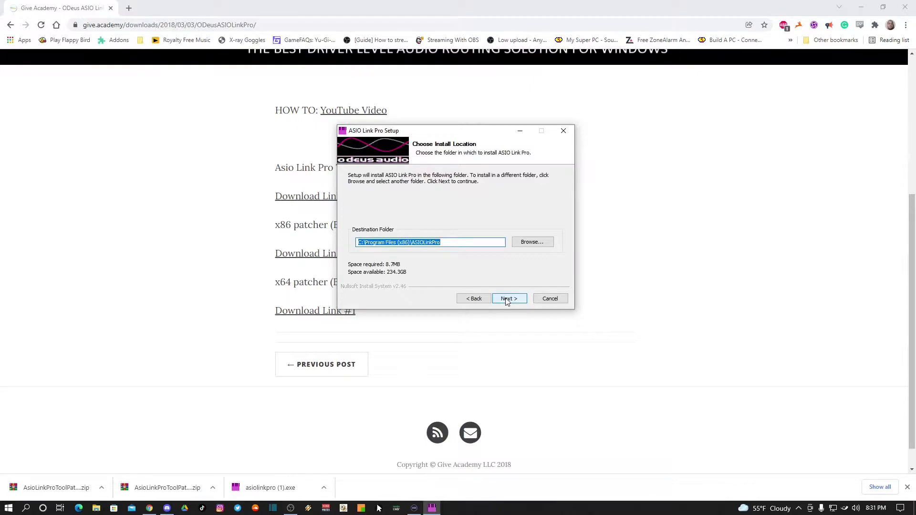
left_click(507, 299)
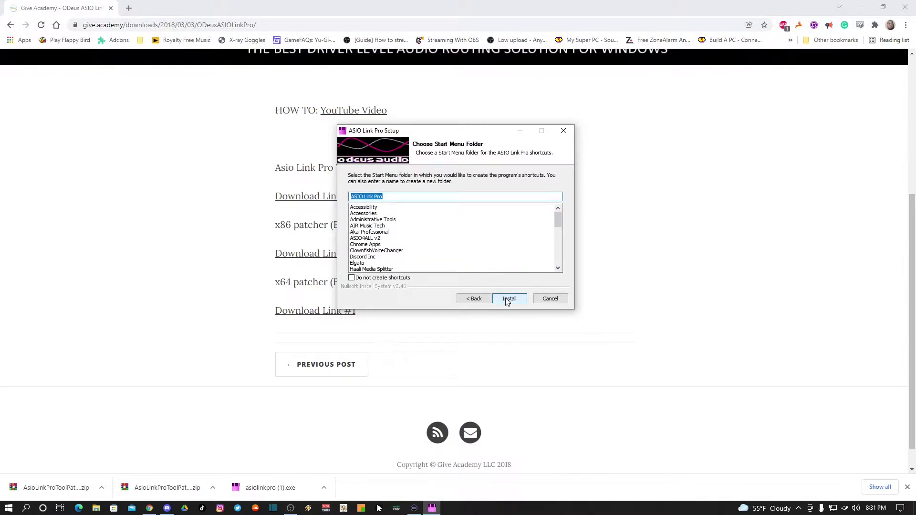
left_click(508, 299)
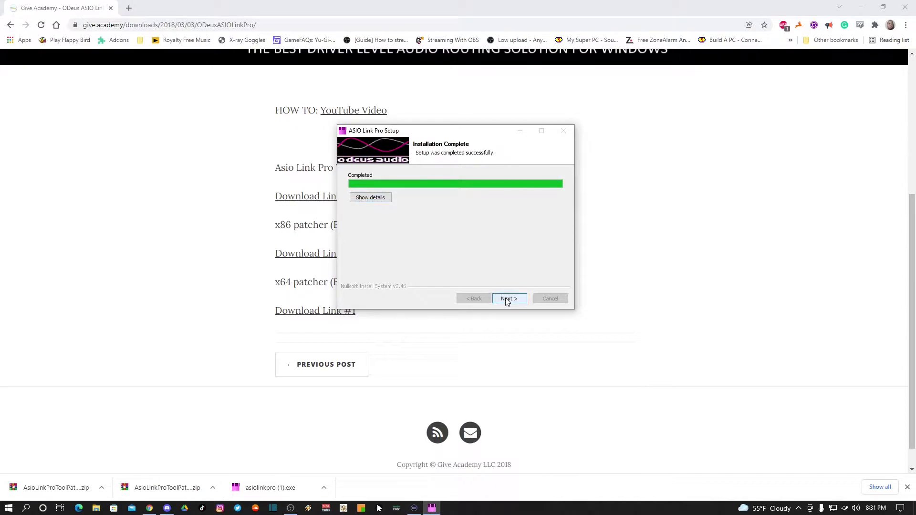
left_click(507, 299)
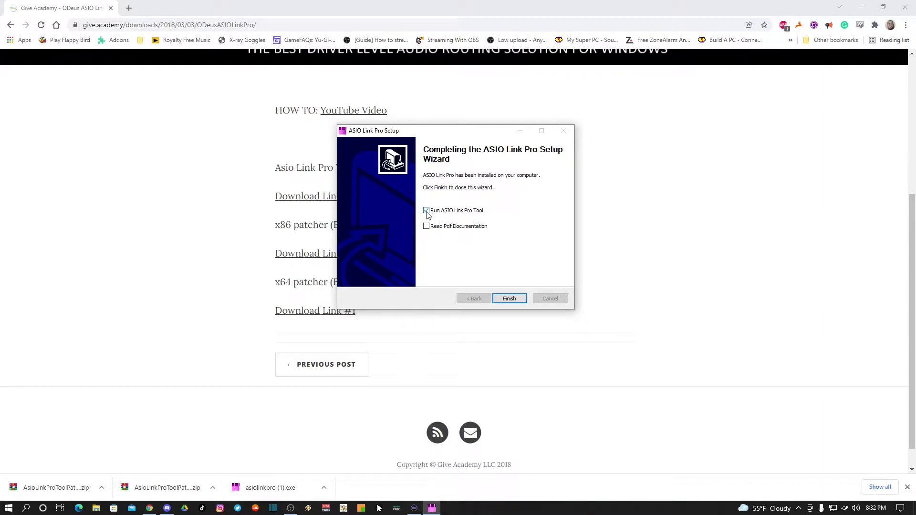
left_click(509, 299)
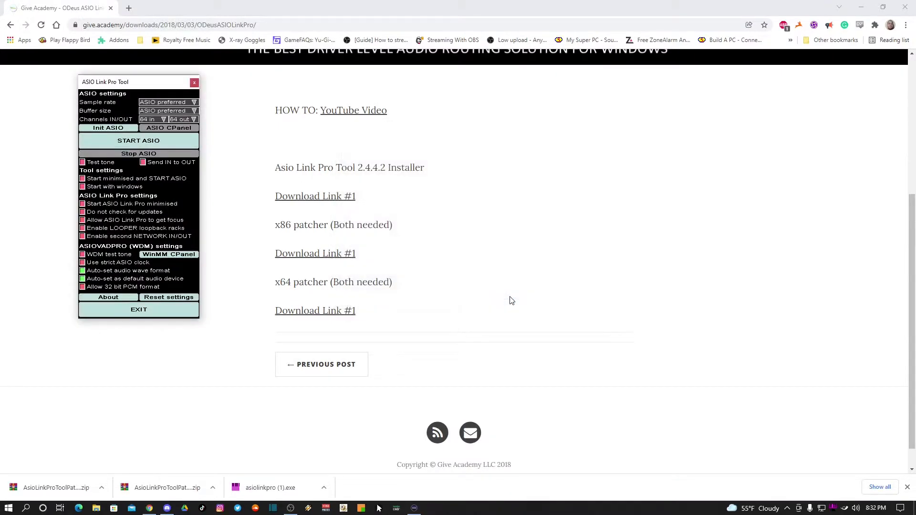
- Enable "Start ASIO Link Pro minimised" and "Do not check for updates", and close both the ASIO Link Pro Tool and the browser page
left_click_drag(126, 85, 540, 144)
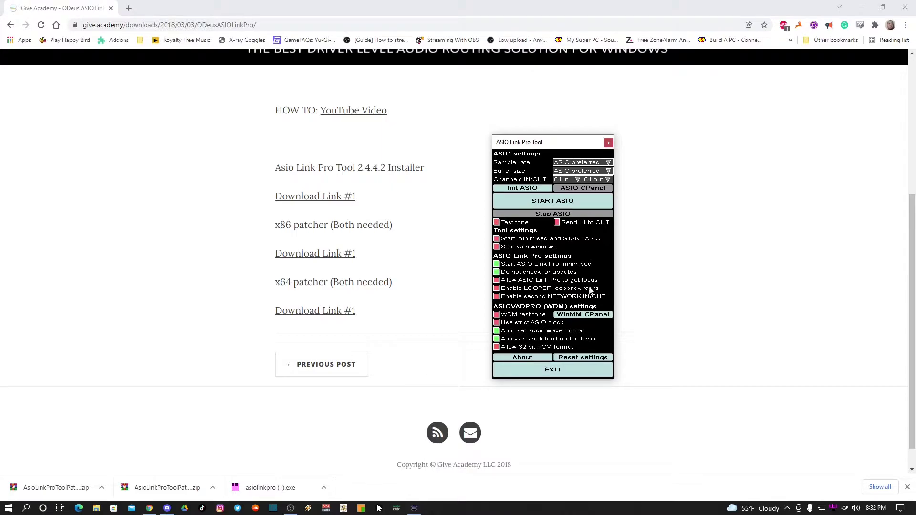
left_click(552, 371)
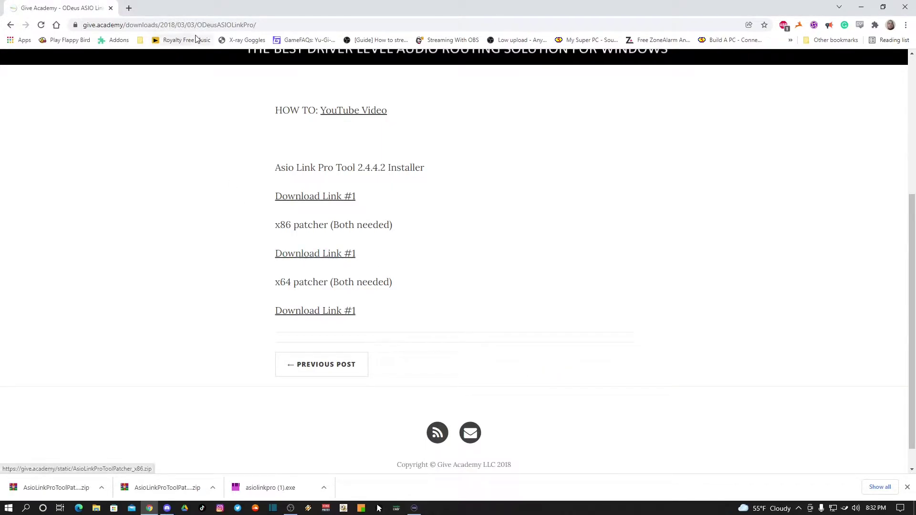
left_click(112, 8)
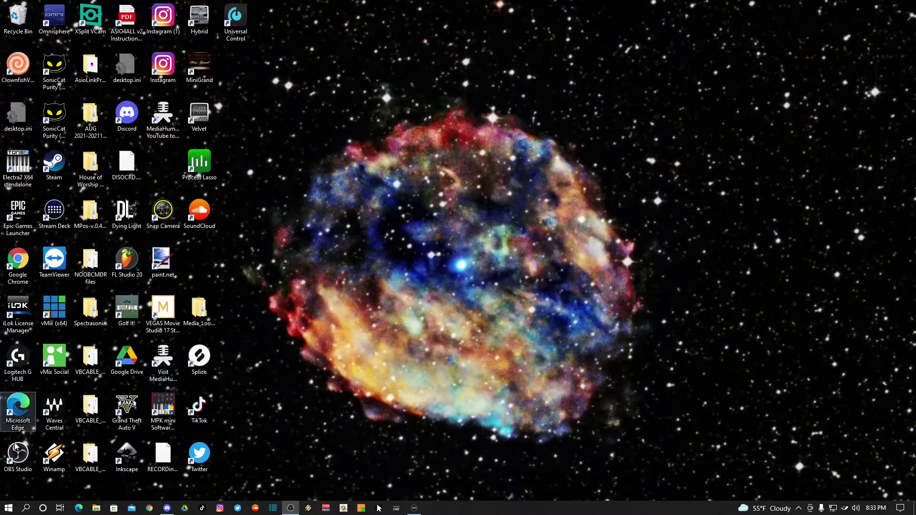
- Search Windows for "asio" and follow the ASIO Link Pro Tool shortcut's file location to the installed x64 folder
left_click(8, 508)
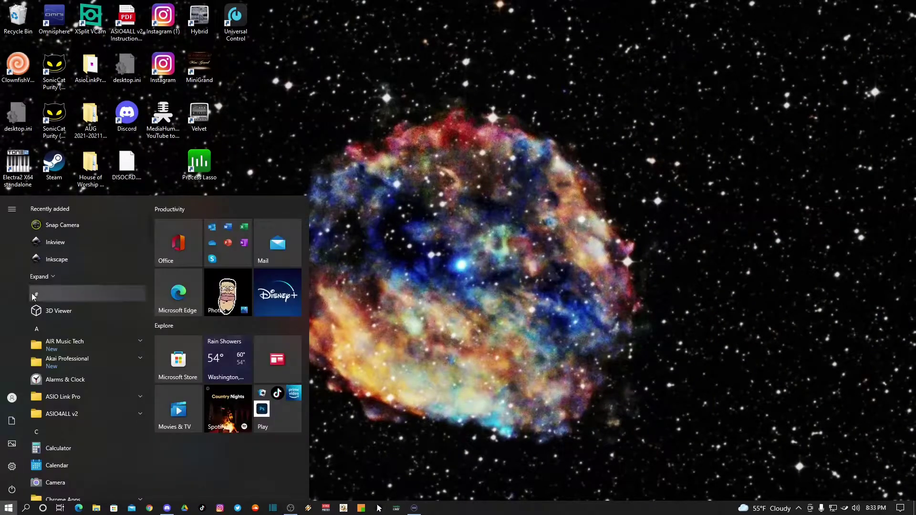
left_click(27, 508)
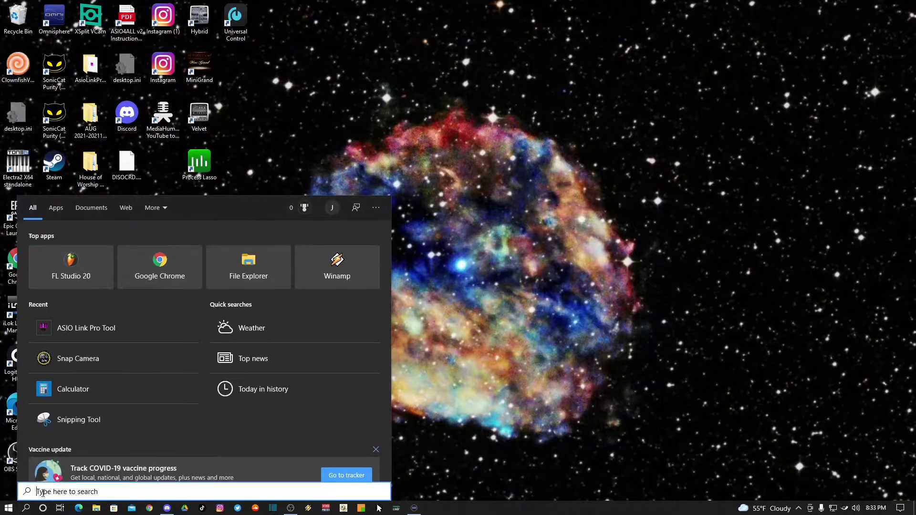
type("asio")
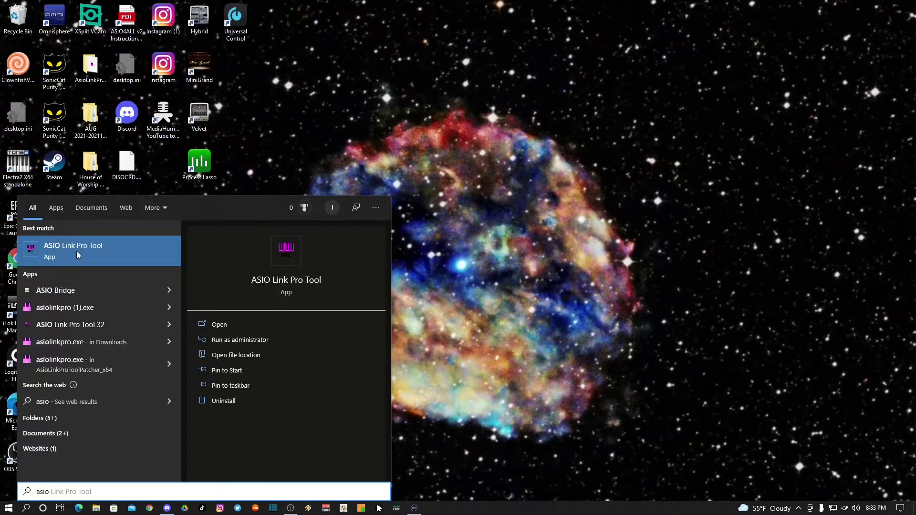
left_click(225, 354)
left_click_drag(353, 139, 694, 73)
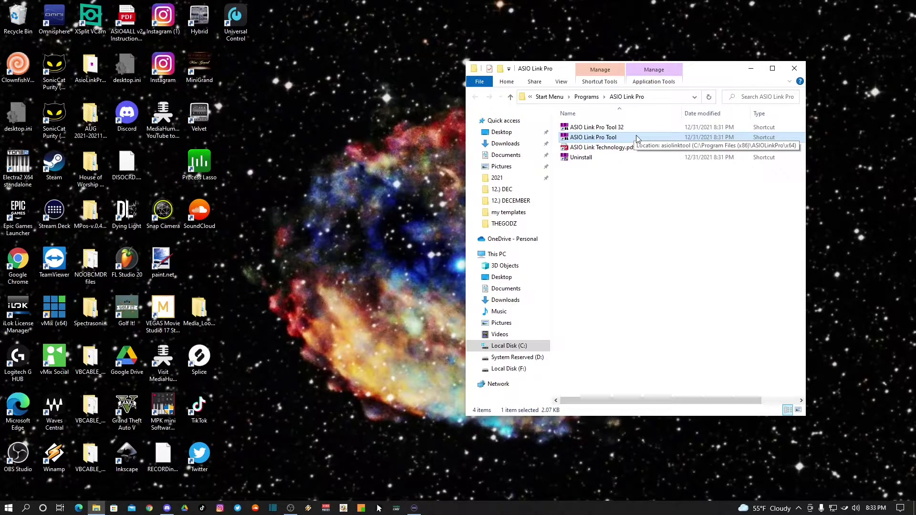
right_click(593, 138)
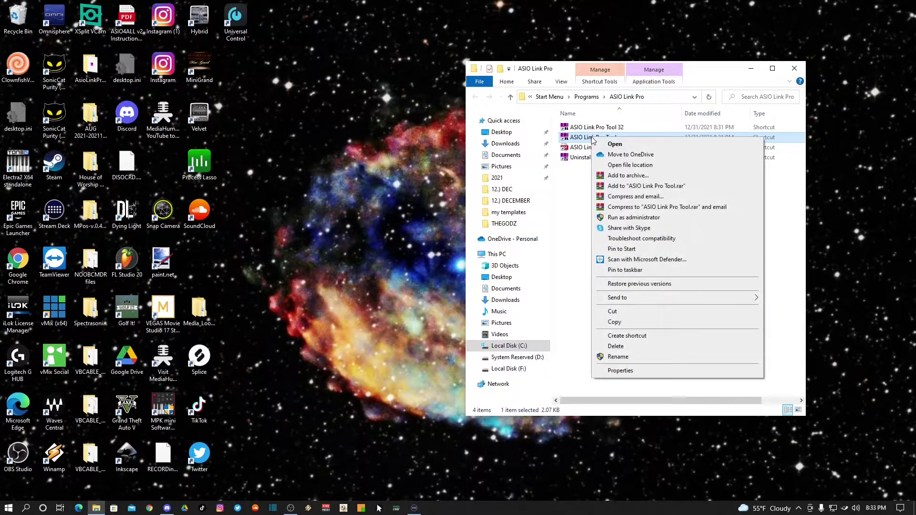
left_click(621, 166)
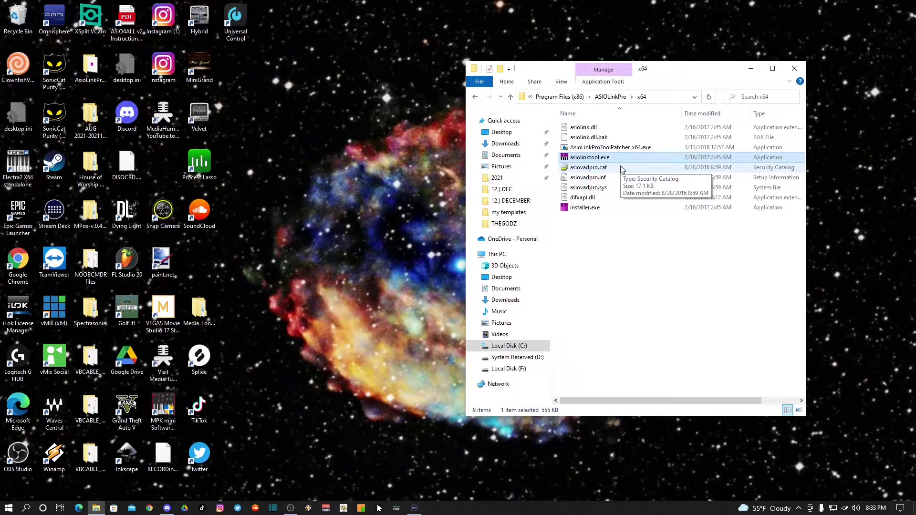
- Widen the folder window to show all file details and go up to the parent ASIOLinkPro folder
left_click_drag(465, 113, 319, 113)
left_click_drag(617, 61, 584, 89)
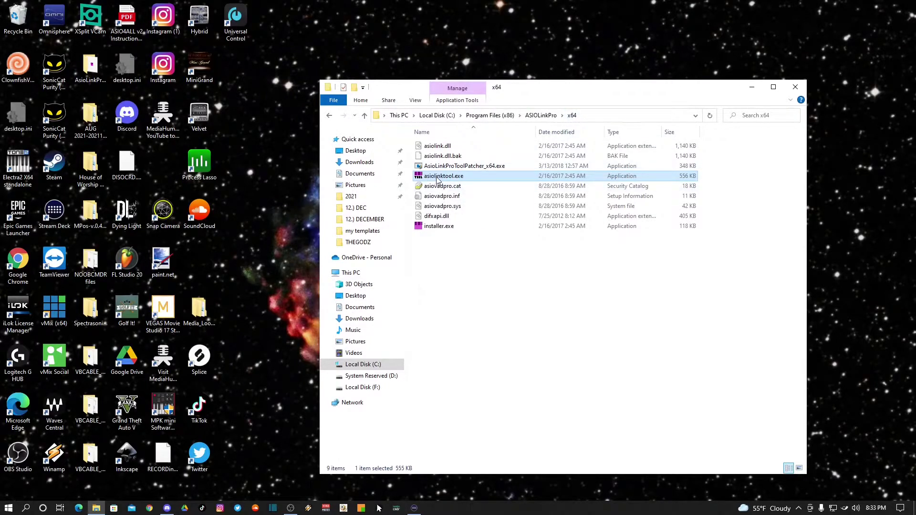
mouse_move(435, 182)
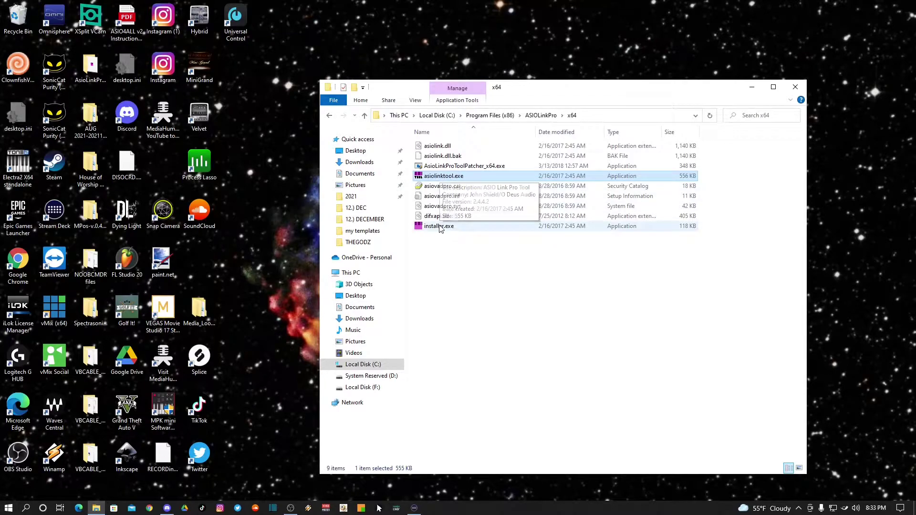
left_click(365, 116)
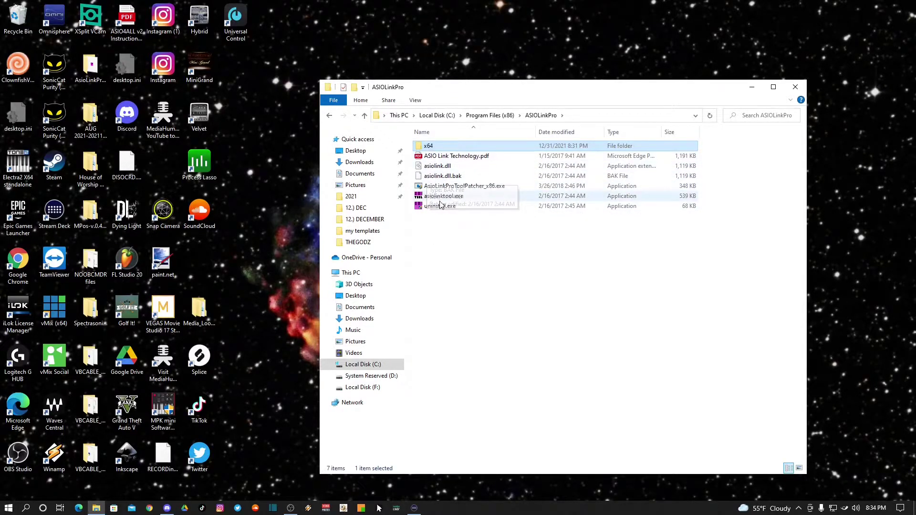
- Open a second File Explorer window showing the Downloads folder
left_click(149, 508)
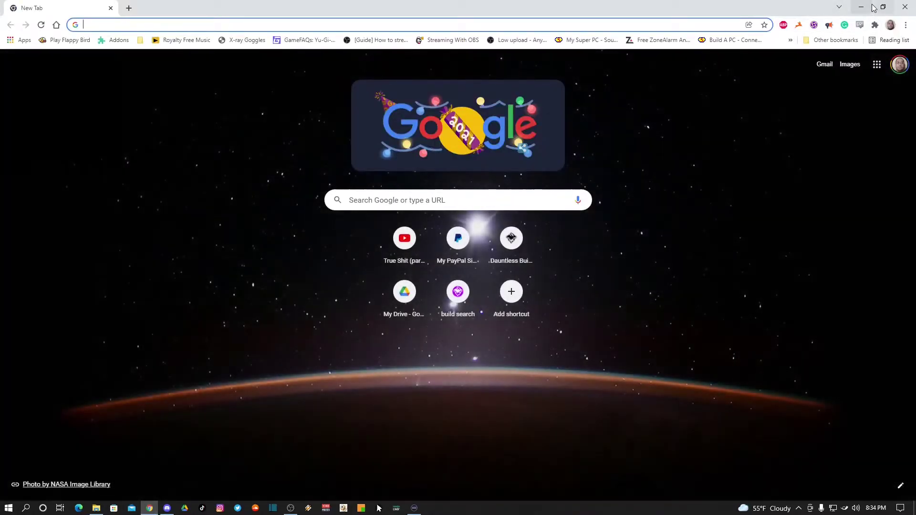
left_click(148, 508)
left_click(97, 508)
right_click(96, 508)
left_click(67, 461)
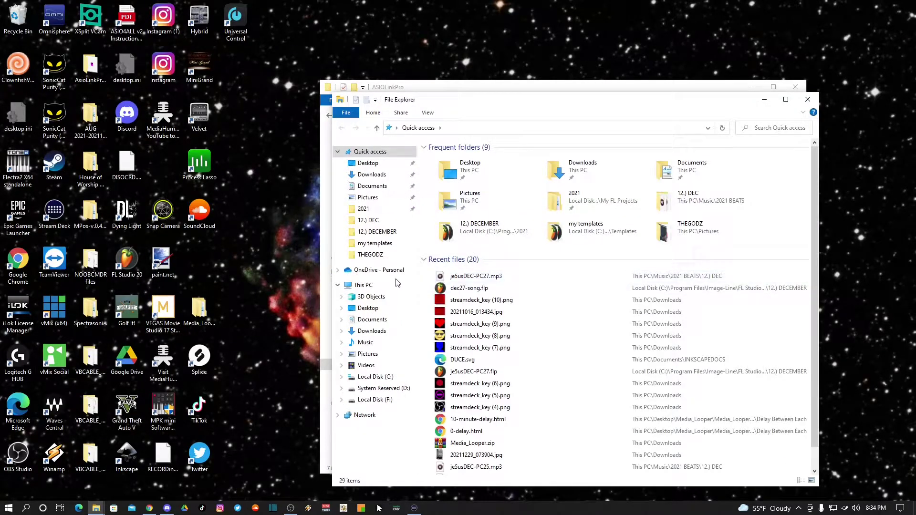
left_click(361, 330)
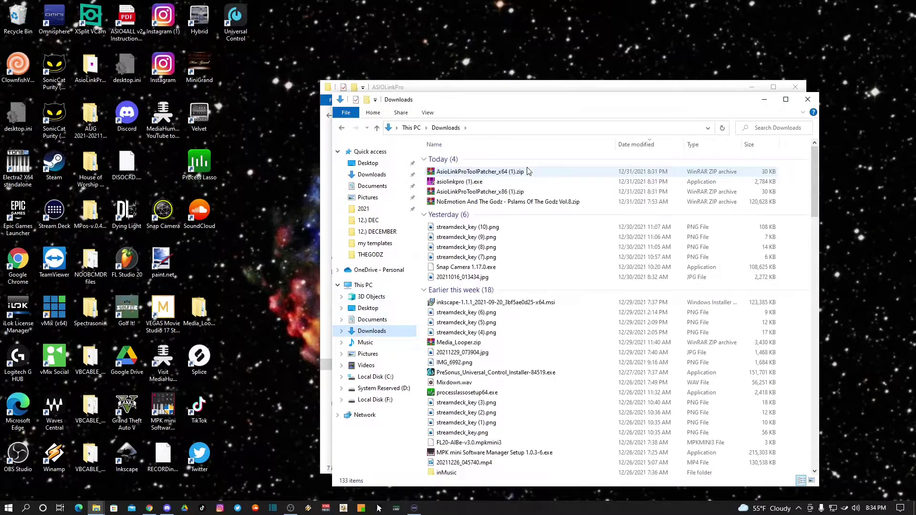
- Open the archive AsioLinkProToolPatcher_x86 (1).zip and arrange the windows so its patcher file and the ASIOLinkPro folder are side by side
double_click(453, 193)
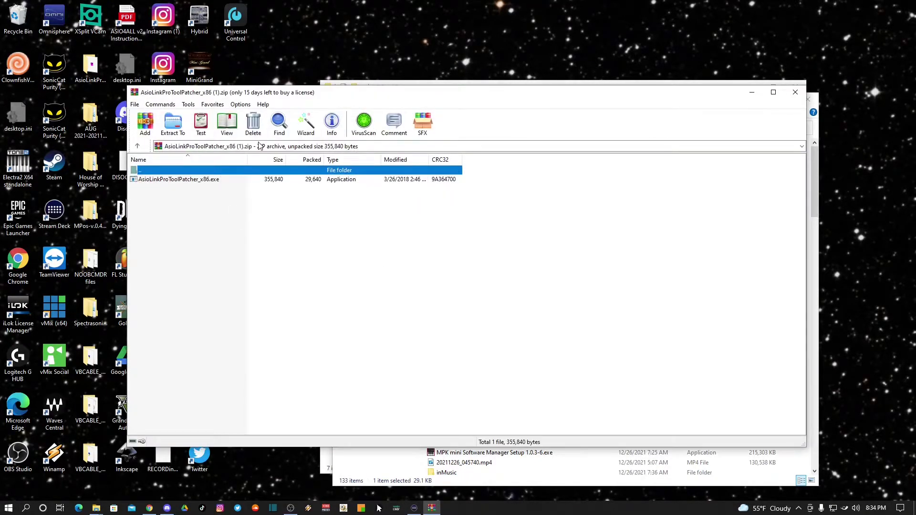
left_click(181, 181)
left_click_drag(746, 102, 707, 134)
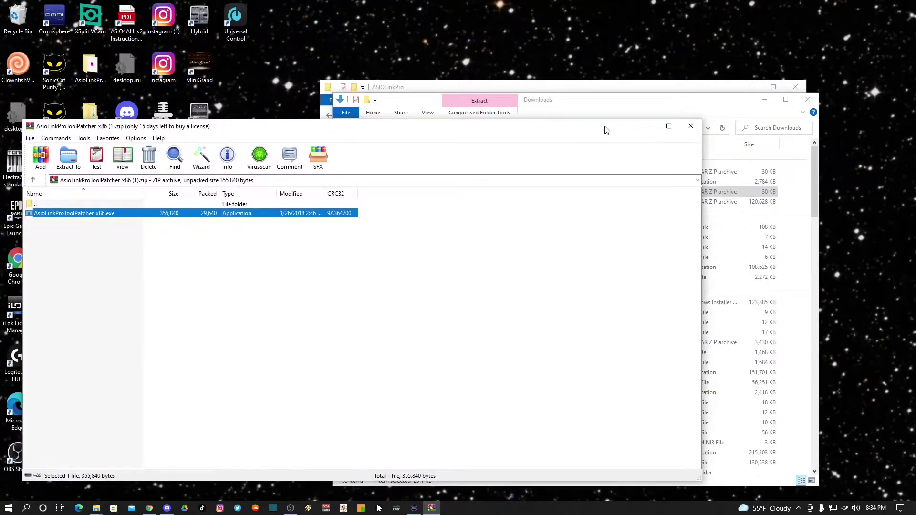
left_click(650, 104)
left_click_drag(650, 104, 652, 185)
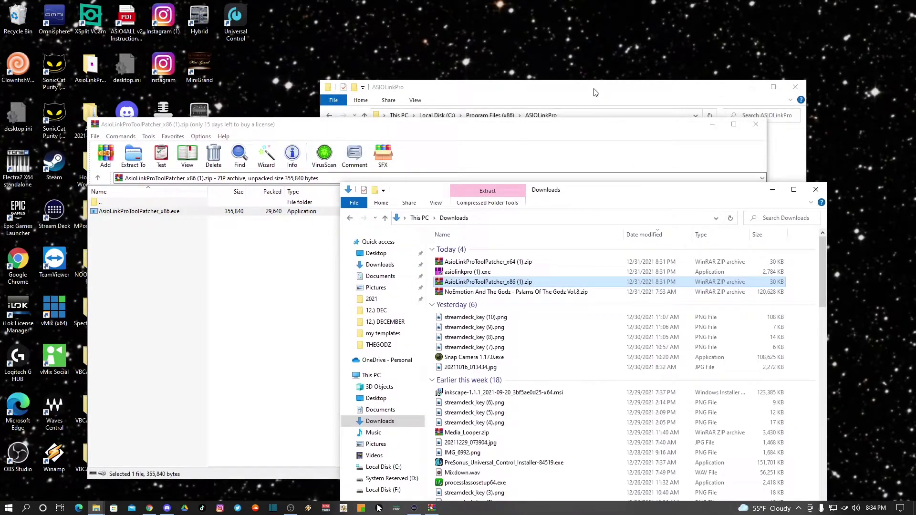
left_click_drag(595, 93, 634, 63)
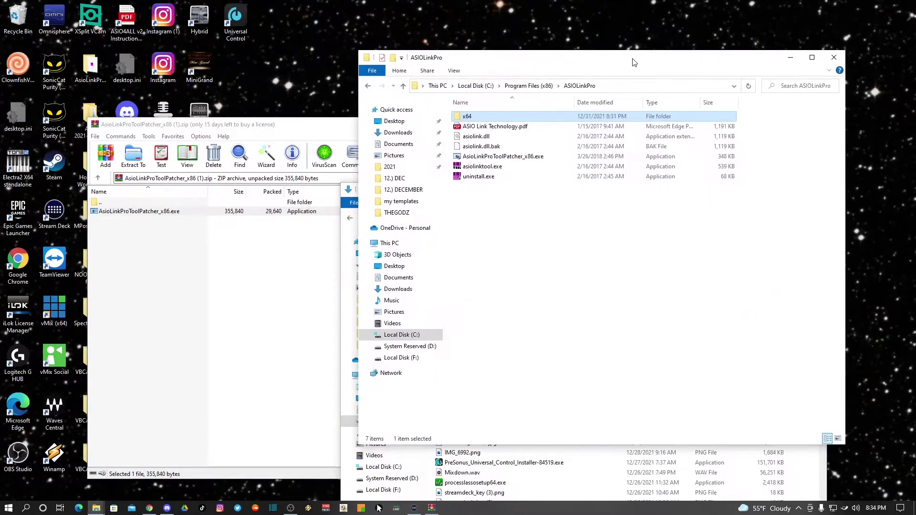
- Move AsioLinkProToolPatcher_x86.exe from the archive into the ASIOLinkPro folder, replacing the existing file, and close the archive
left_click(110, 214)
left_click_drag(445, 144, 546, 237)
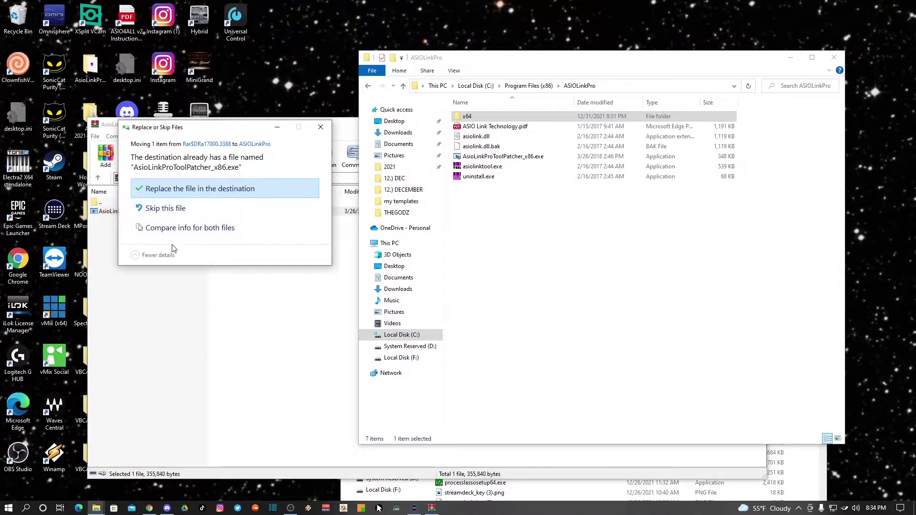
left_click(165, 190)
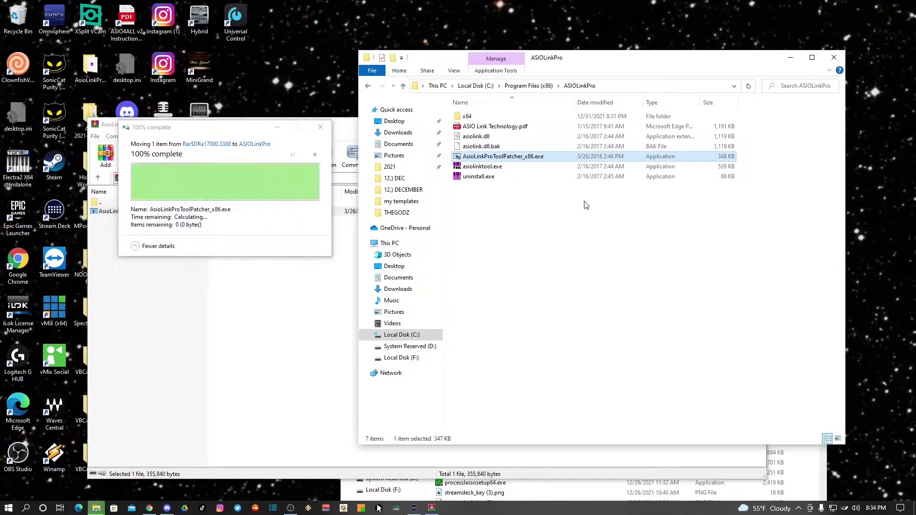
left_click_drag(286, 124, 208, 98)
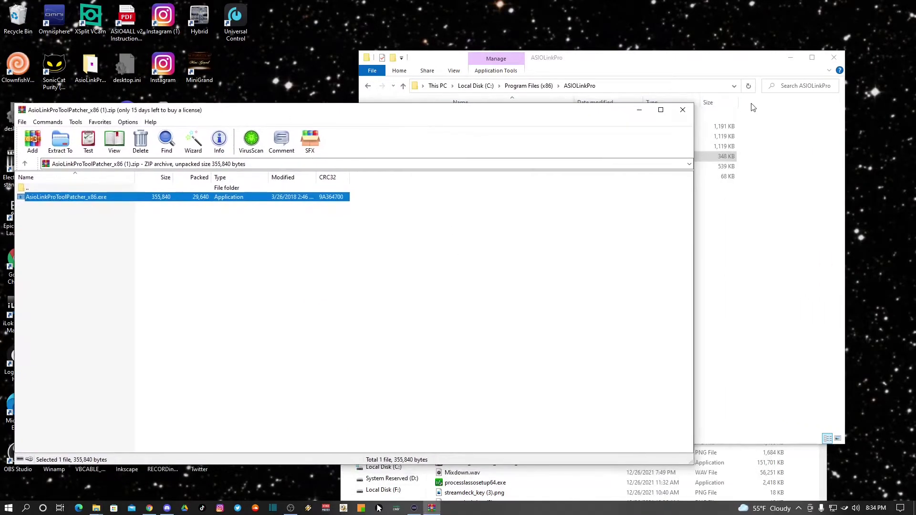
left_click(661, 106)
left_click(882, 5)
left_click(683, 114)
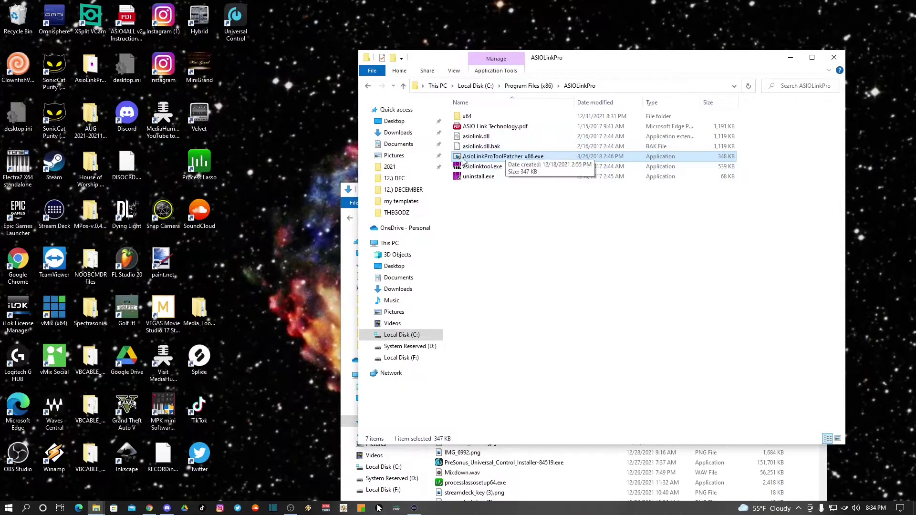
- Check the x64 subfolder for AsioLinkProToolPatcher_x64.exe and return to the ASIOLinkPro folder
double_click(466, 116)
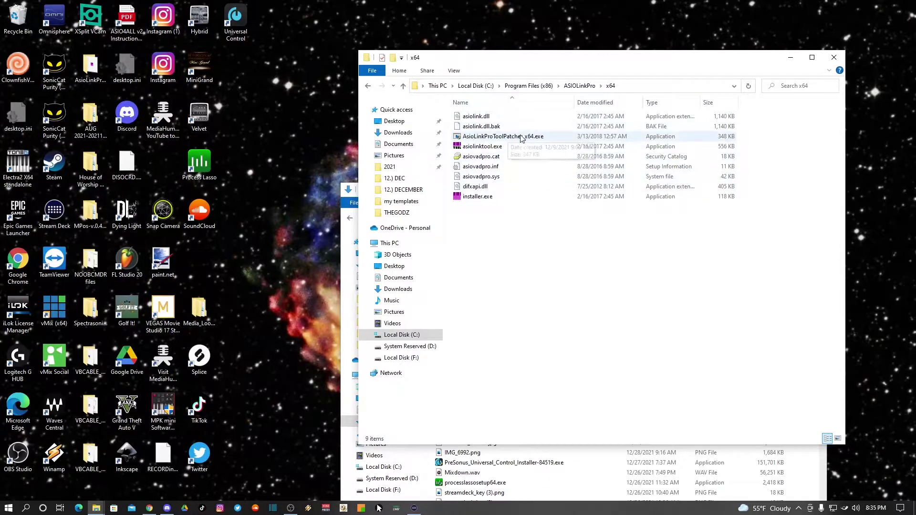
left_click(500, 138)
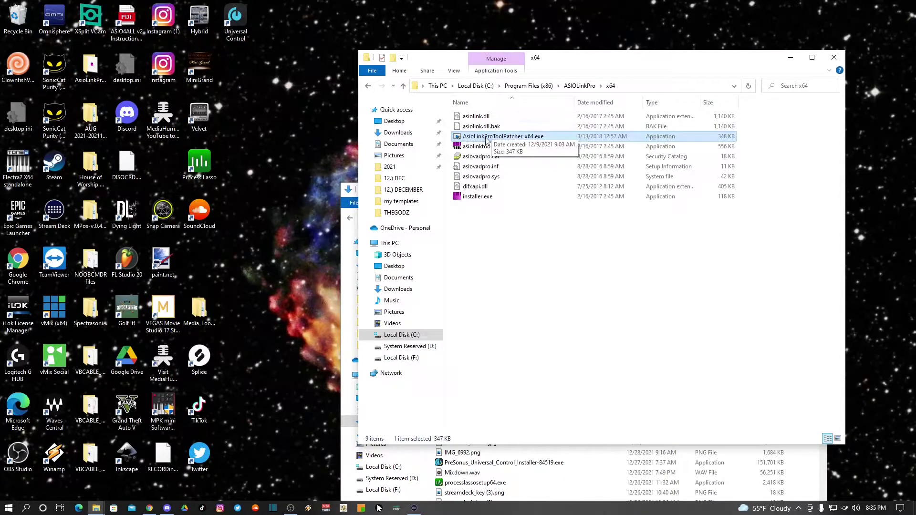
left_click(404, 86)
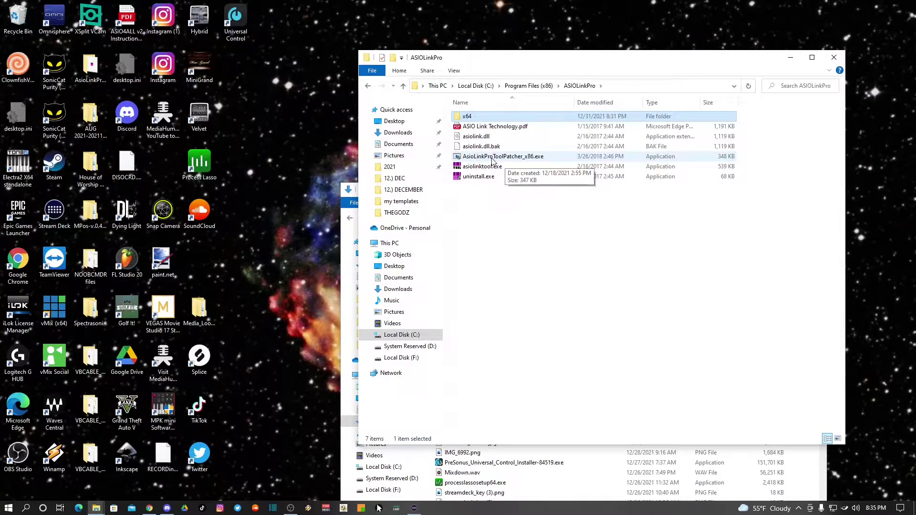
- Run AsioLinkProToolPatcher_x86.exe in ASIOLinkPro and AsioLinkProToolPatcher_x64.exe in its x64 subfolder, exiting each patcher once it finishes
double_click(492, 157)
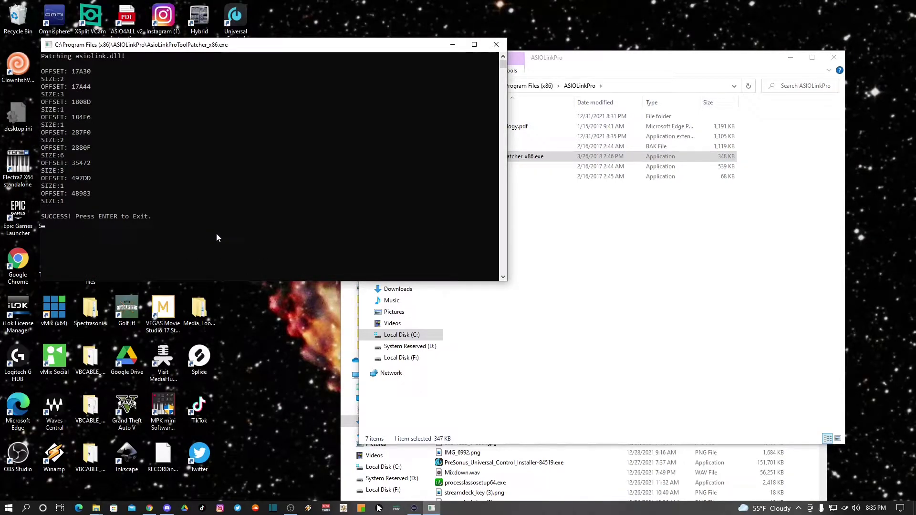
key("Return")
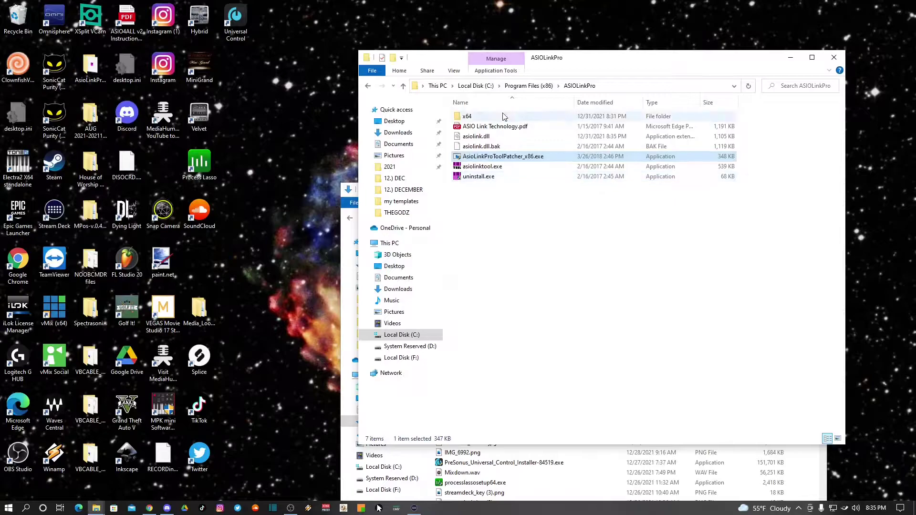
double_click(467, 116)
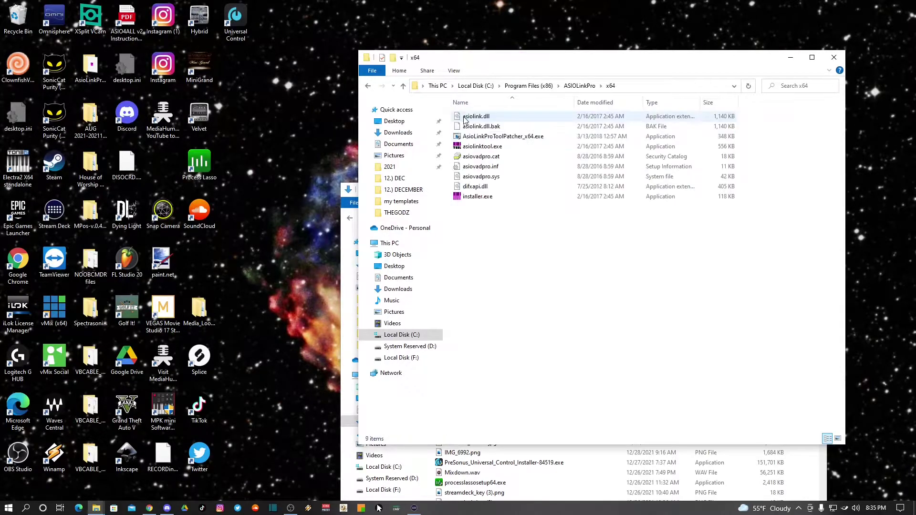
left_click(474, 138)
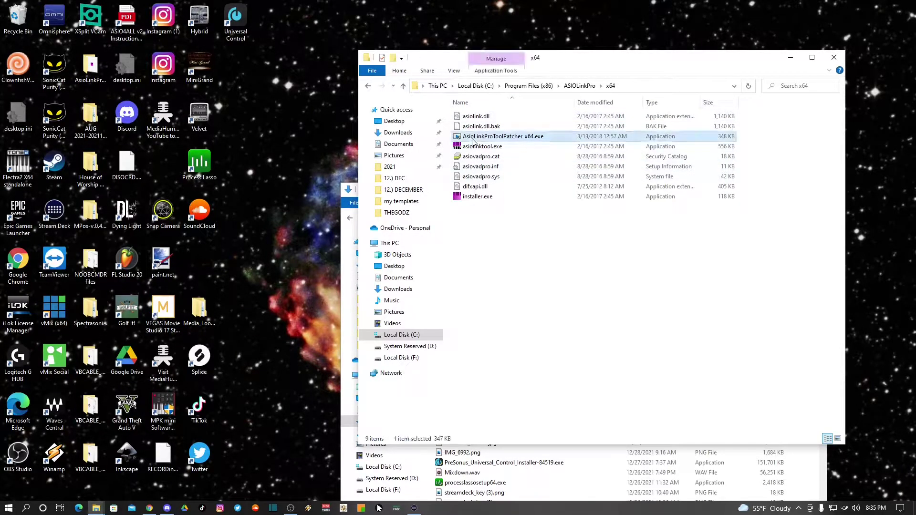
key("Return")
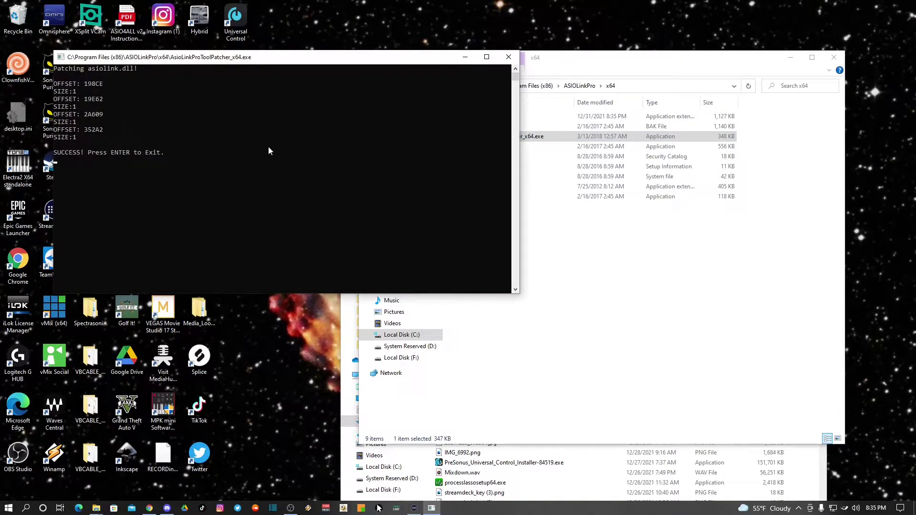
key("Return")
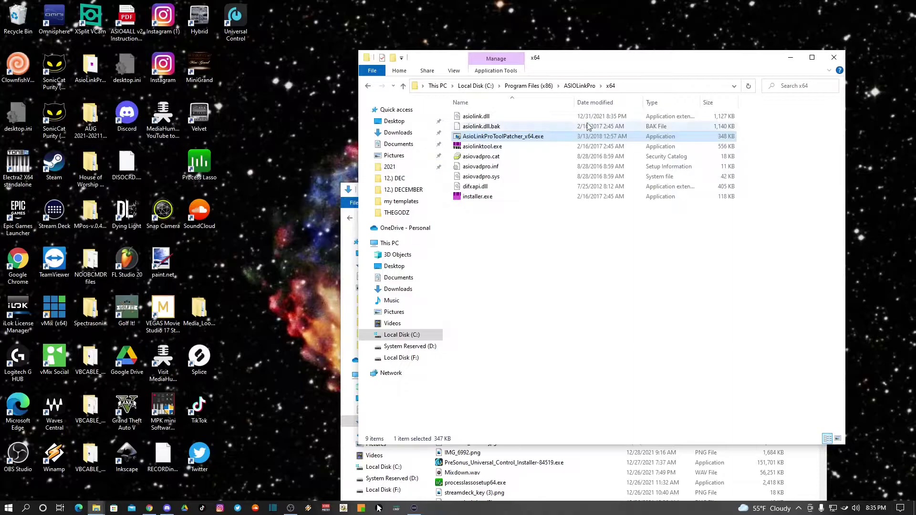
- Go back up to the ASIOLinkPro folder and close both File Explorer windows
left_click_drag(573, 63, 549, 94)
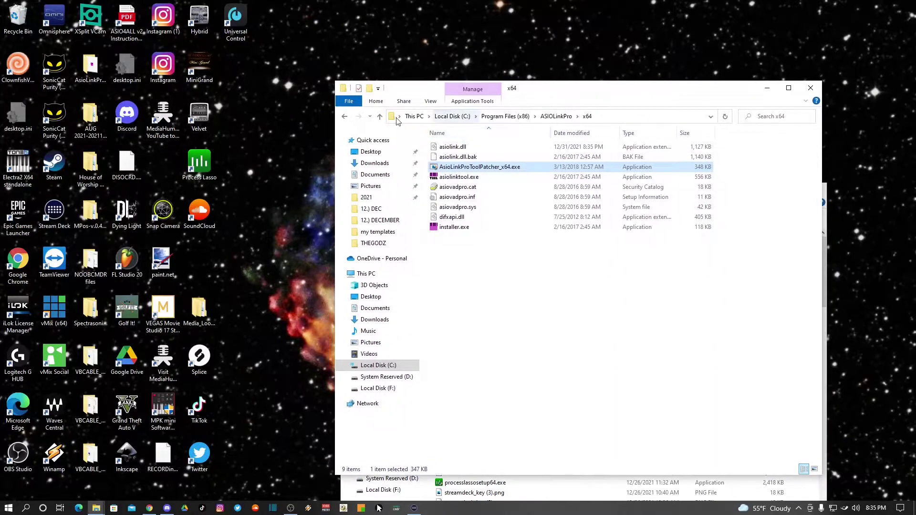
left_click(380, 117)
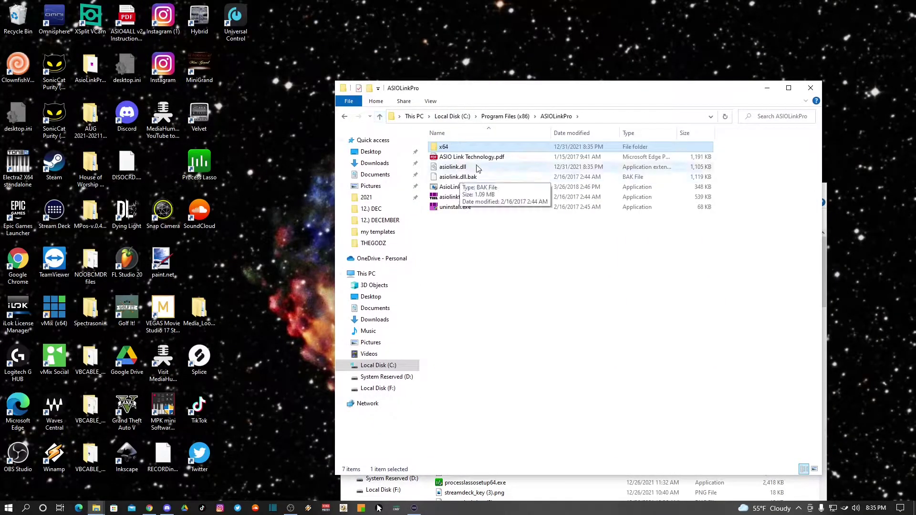
left_click(810, 88)
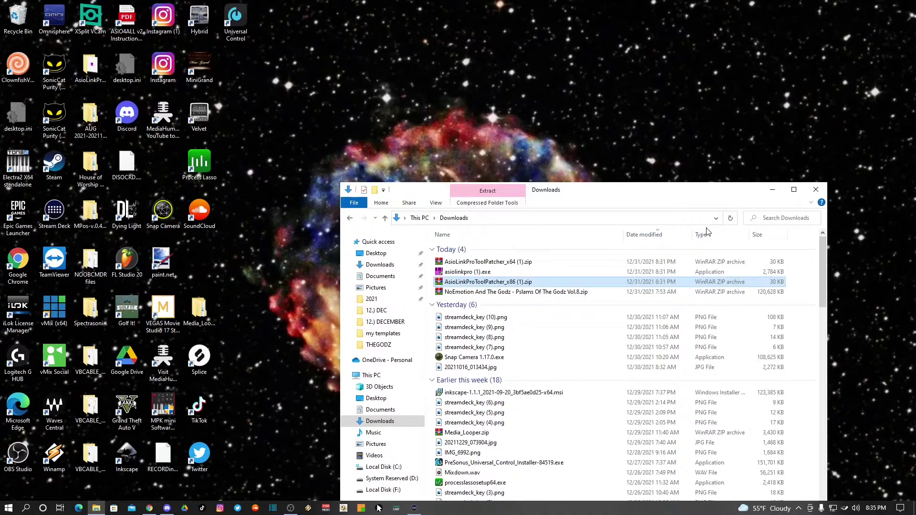
left_click(816, 187)
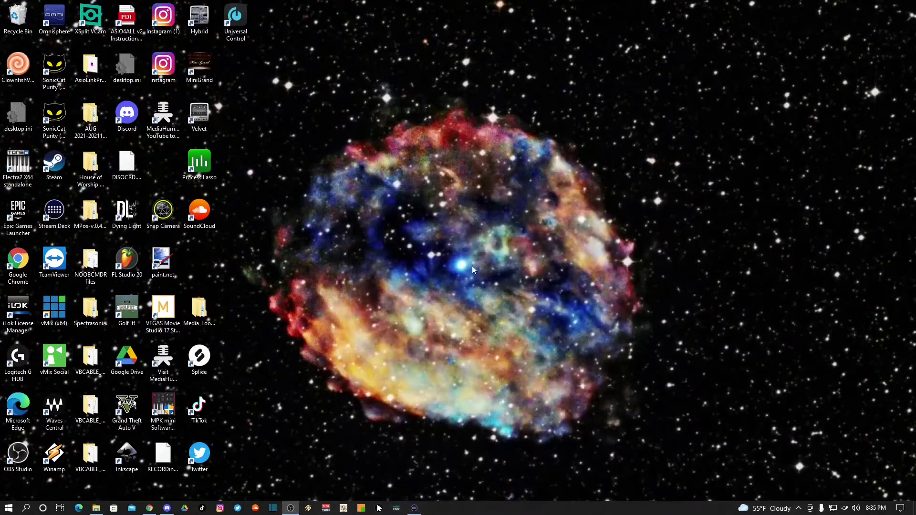
- Start FL Studio 20 and confirm AudioBox ASIO Driver as the ASIO driver when asked
left_click(26, 509)
left_click(387, 327)
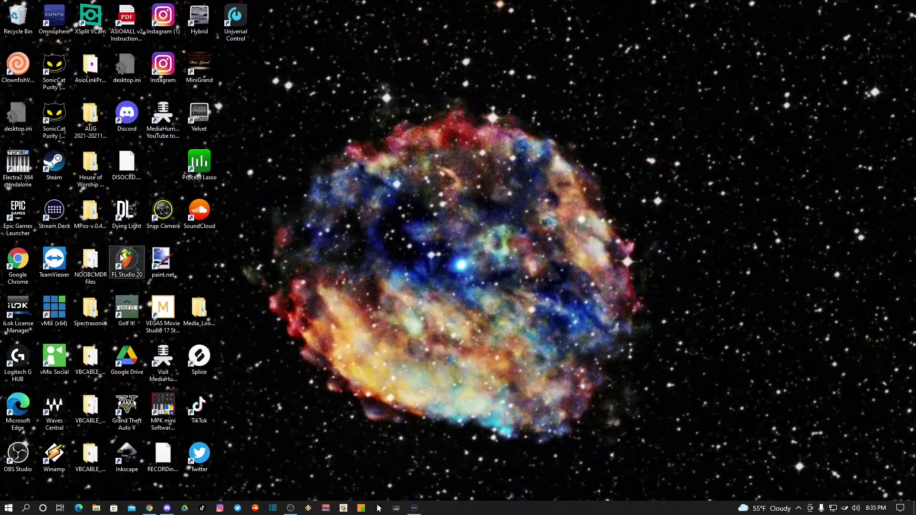
left_click(136, 260)
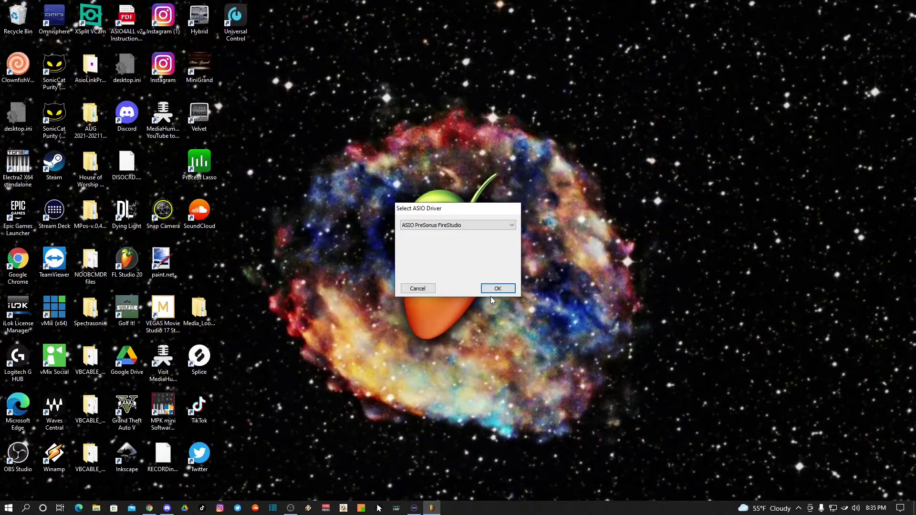
left_click_drag(469, 213, 464, 126)
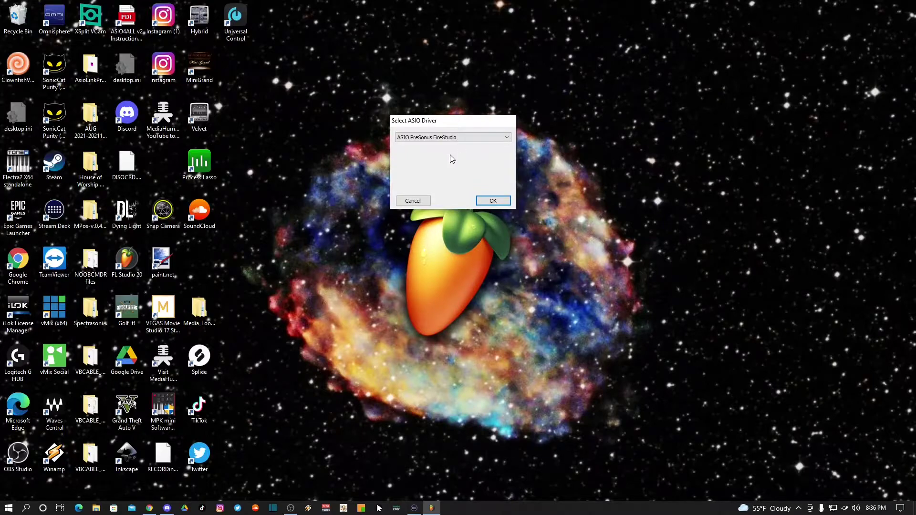
left_click(508, 138)
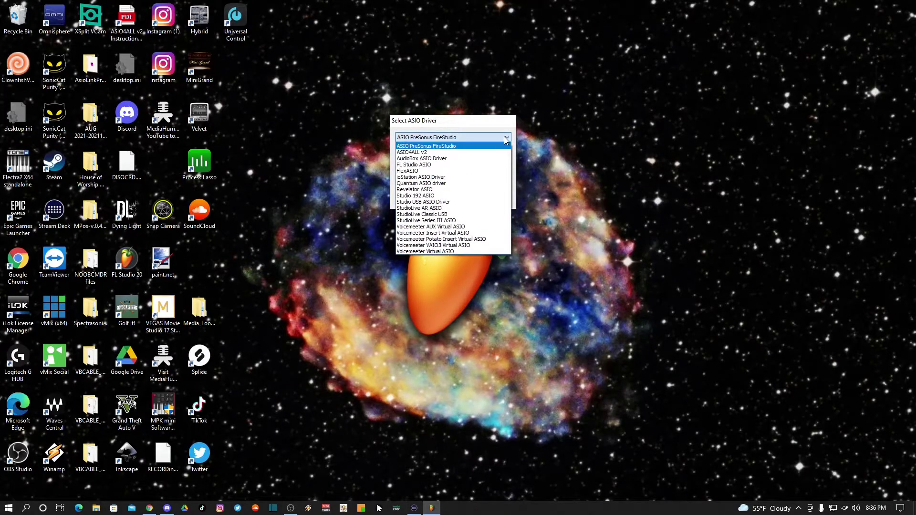
left_click(432, 159)
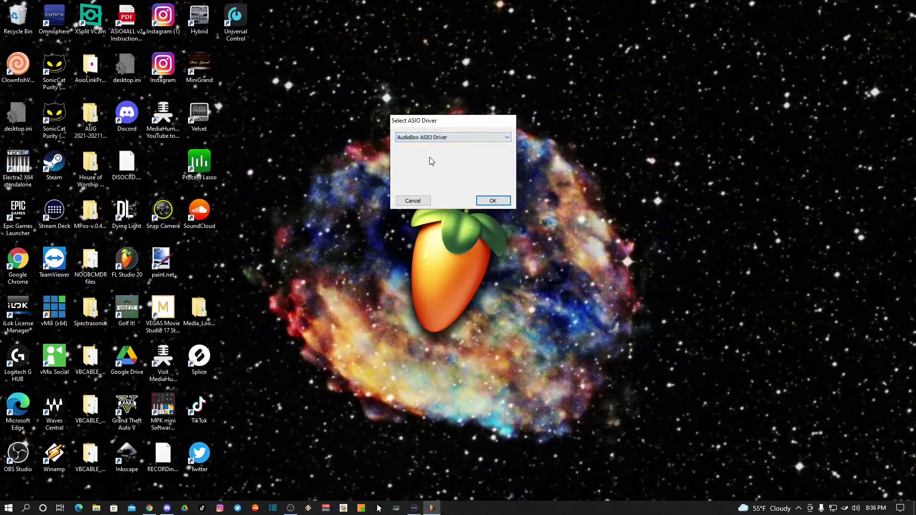
left_click(492, 201)
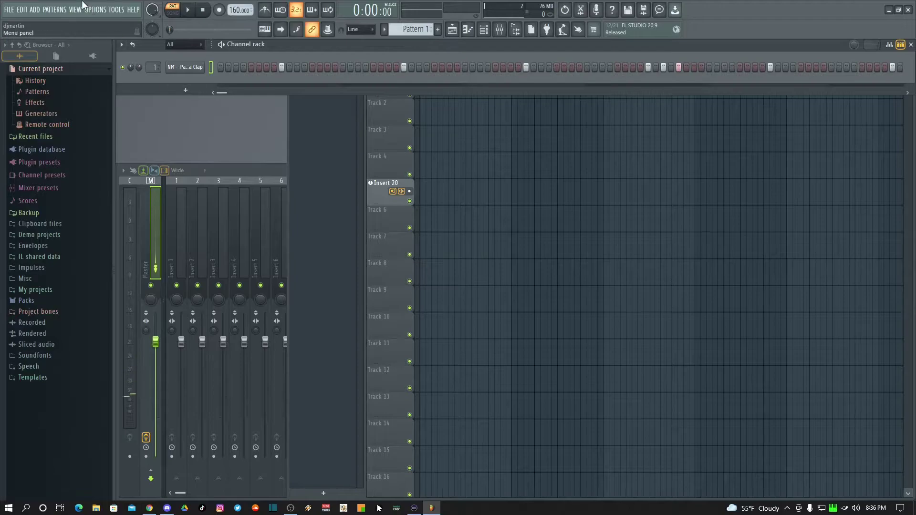
- Check FL Studio's audio settings for ASIO Link Pro in the device list, and close the settings
left_click(95, 9)
left_click(99, 39)
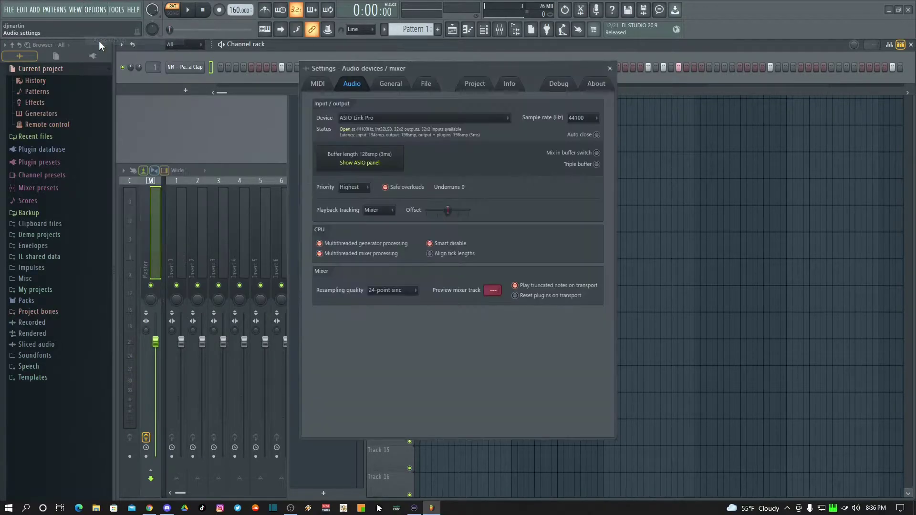
left_click(508, 119)
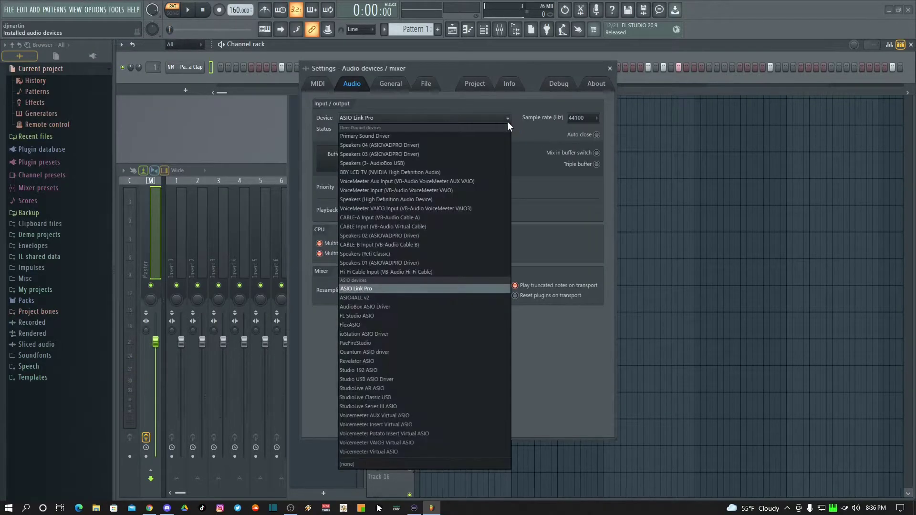
left_click(508, 120)
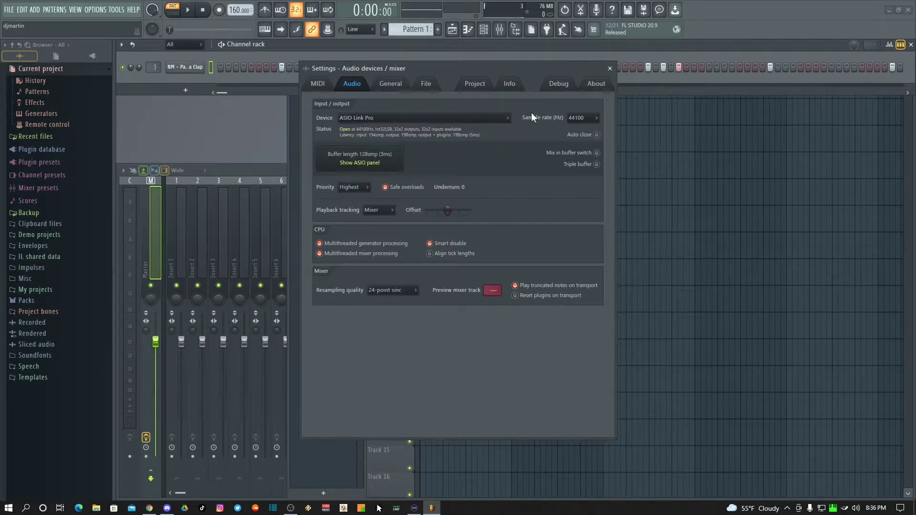
left_click(610, 69)
- Reopen the audio settings, reposition the window, and review the available DirectSound and ASIO devices while keeping ASIO Link Pro
left_click(94, 11)
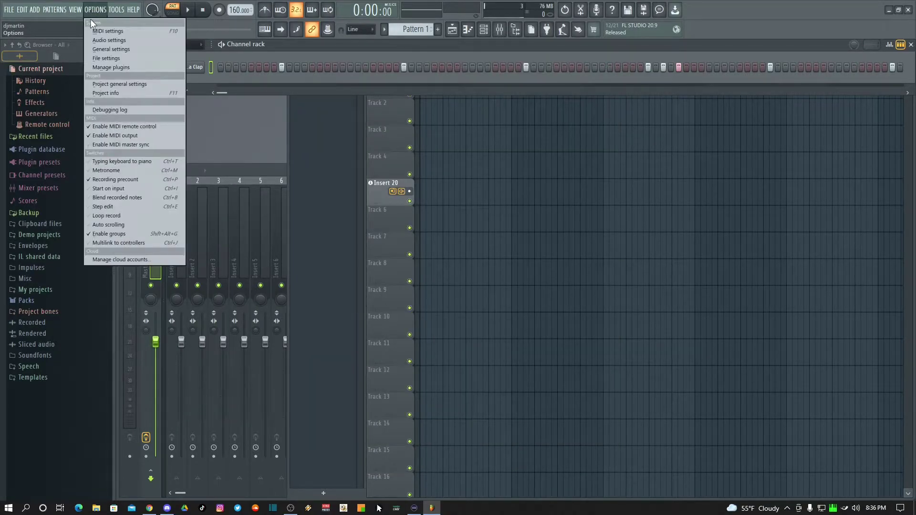
left_click(103, 41)
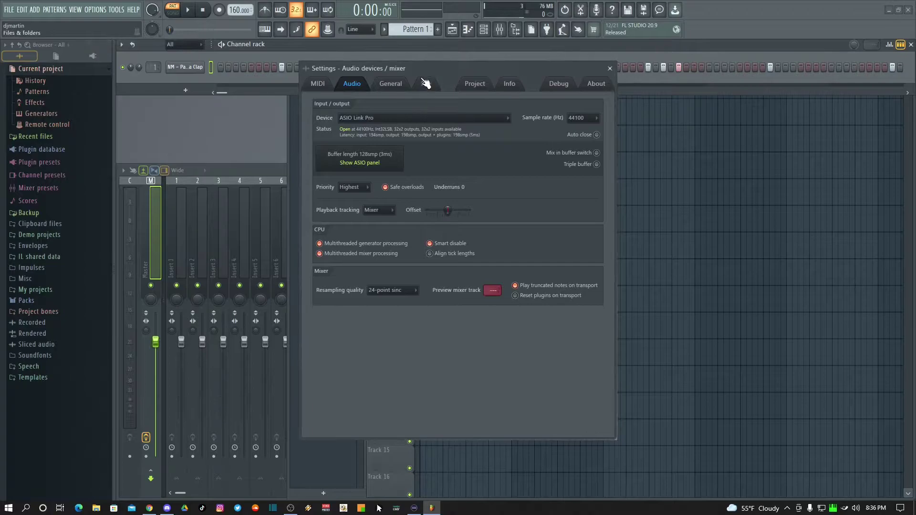
left_click_drag(448, 61, 488, 77)
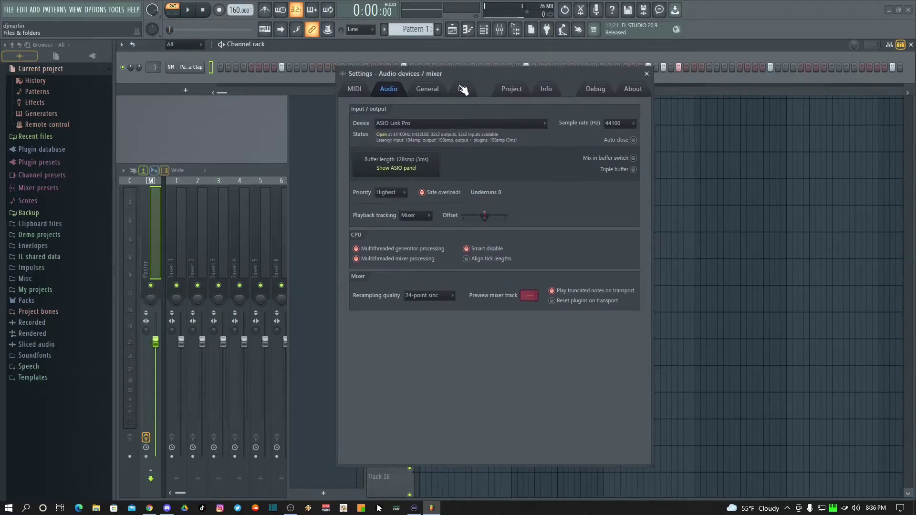
left_click(545, 123)
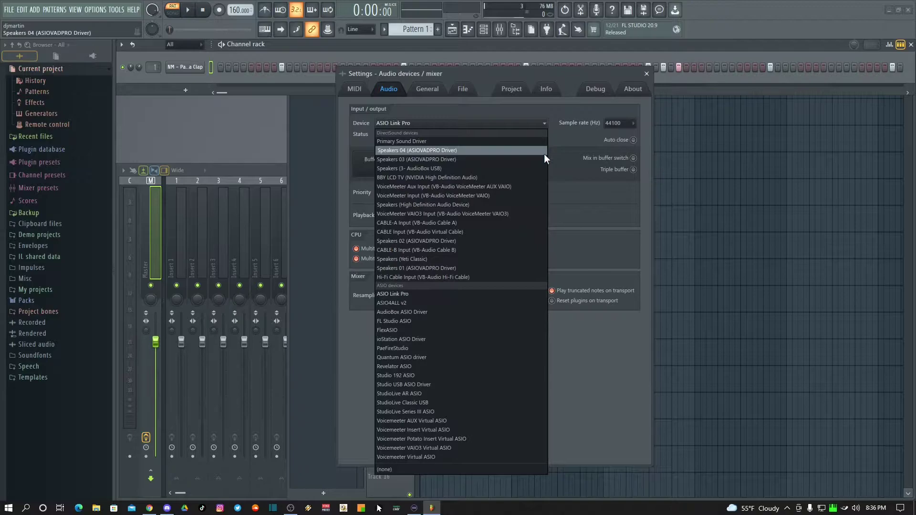
left_click(547, 122)
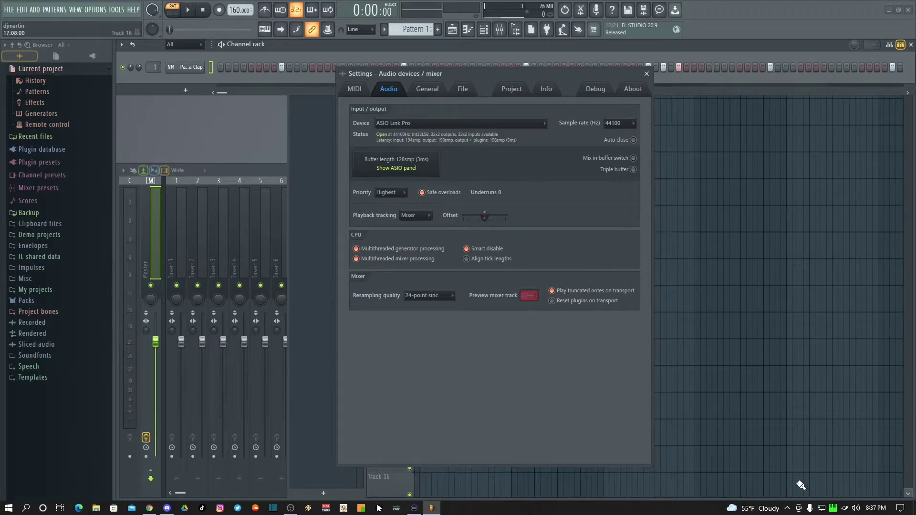
- Open and reposition the ASIO Link Pro routing panel from Windows, and show it again through FL Studio's audio settings
left_click(833, 508)
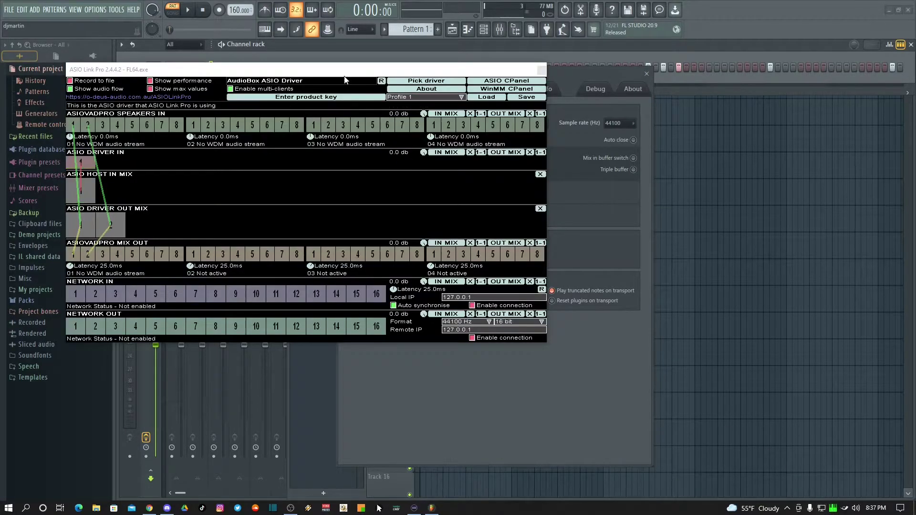
left_click_drag(330, 69, 530, 140)
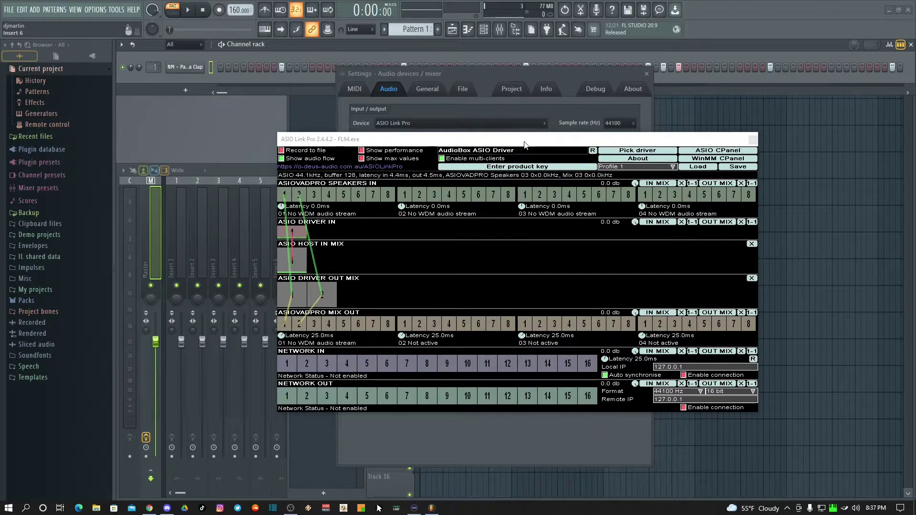
left_click(811, 474)
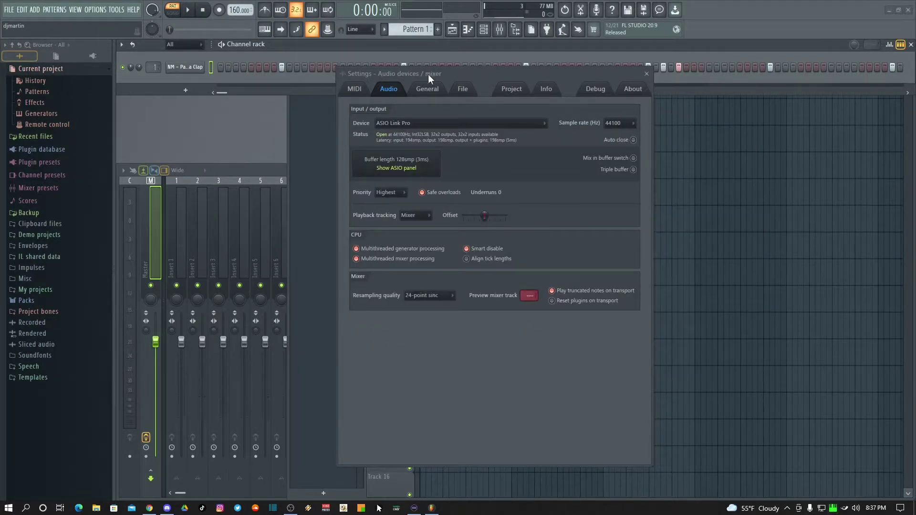
left_click_drag(466, 73, 484, 81)
left_click(415, 170)
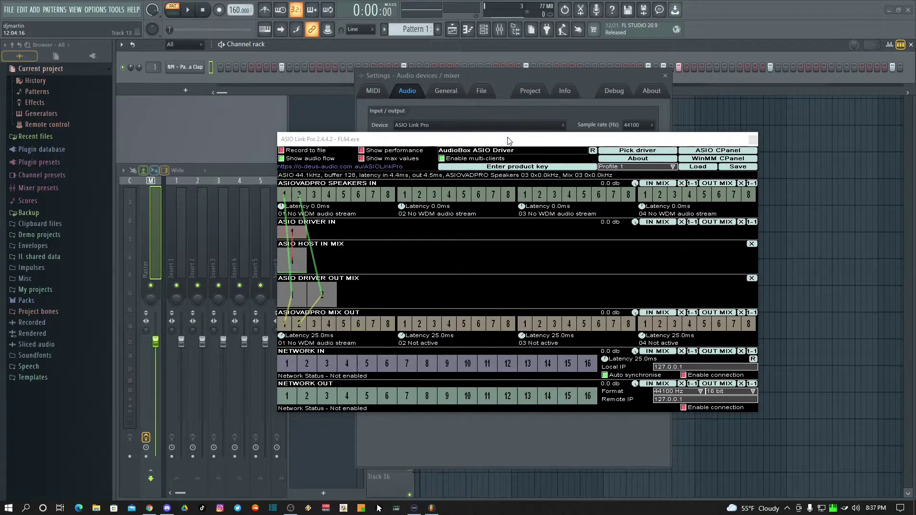
- Reposition the ASIO Link Pro routing panel, and hide and show it again from the Windows system tray
left_click_drag(508, 139, 418, 128)
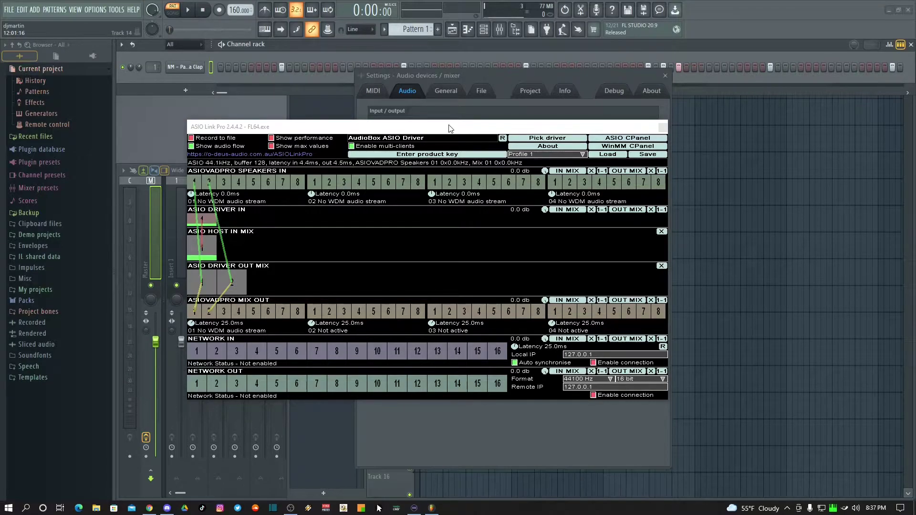
left_click_drag(441, 126, 513, 134)
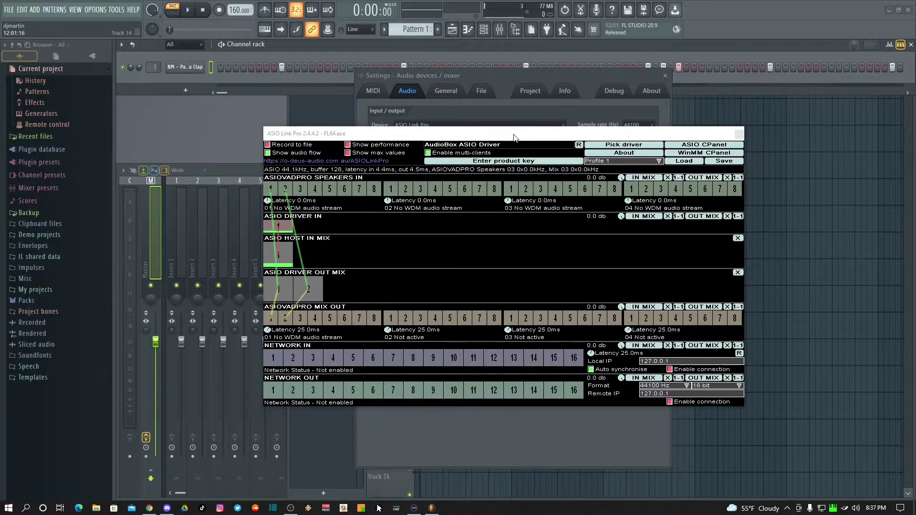
left_click_drag(544, 135, 562, 133)
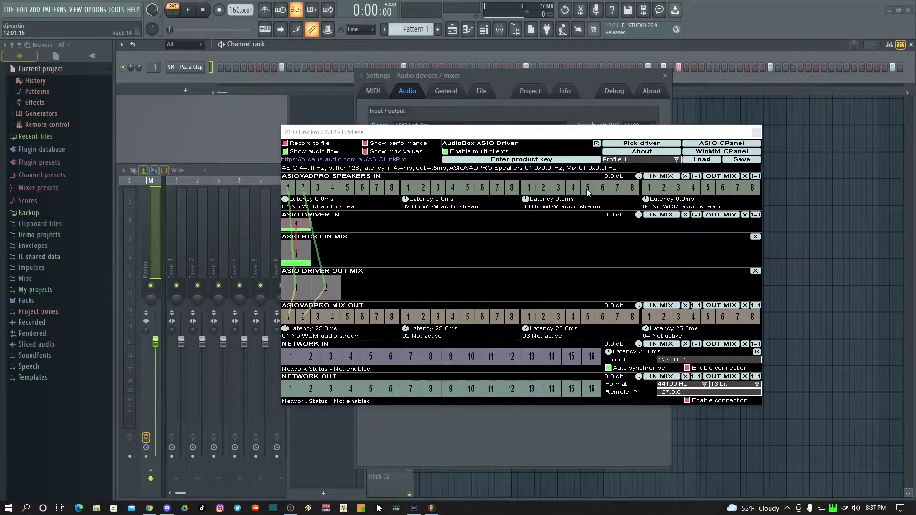
left_click(830, 509)
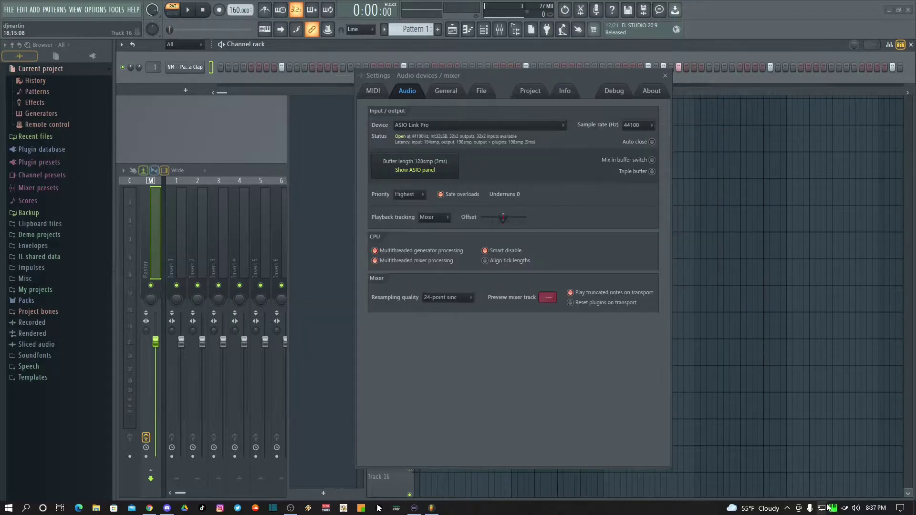
left_click(787, 509)
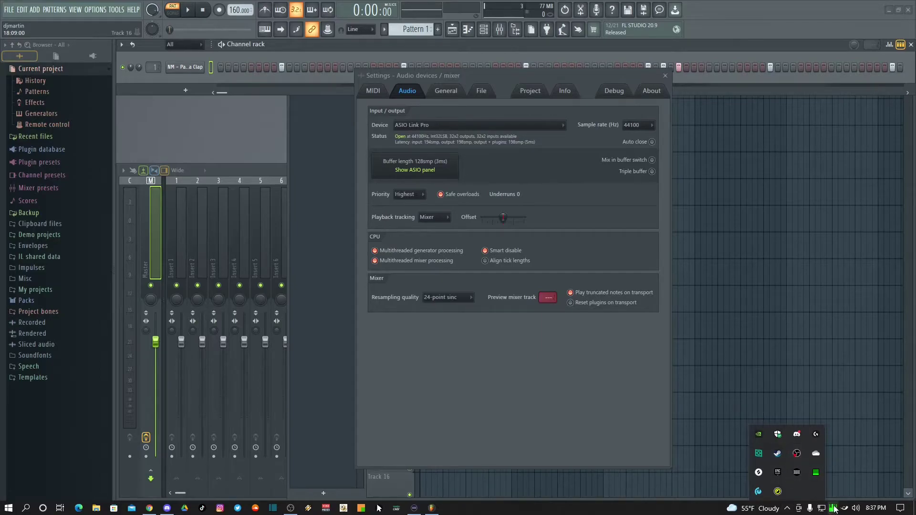
mouse_move(833, 509)
left_mouse_down()
mouse_move(817, 494)
mouse_move(842, 509)
mouse_move(833, 510)
left_mouse_up()
left_click(833, 510)
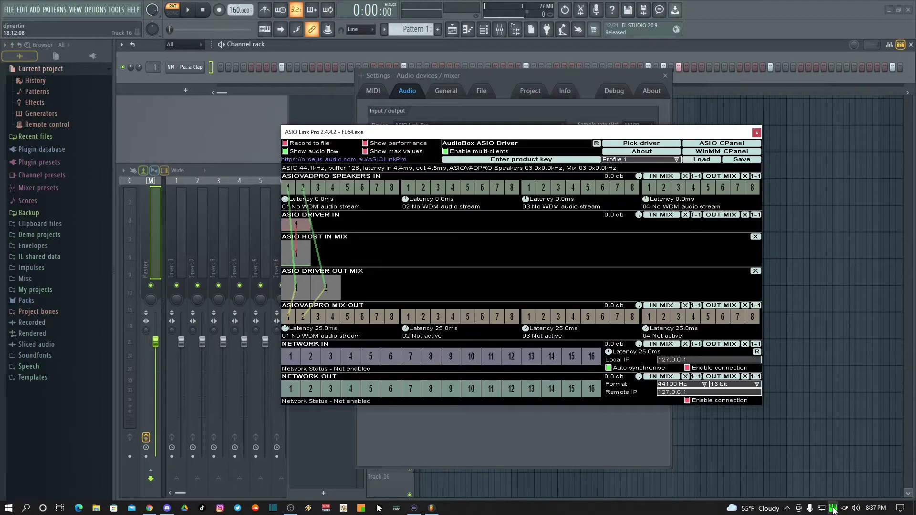
left_click(833, 510)
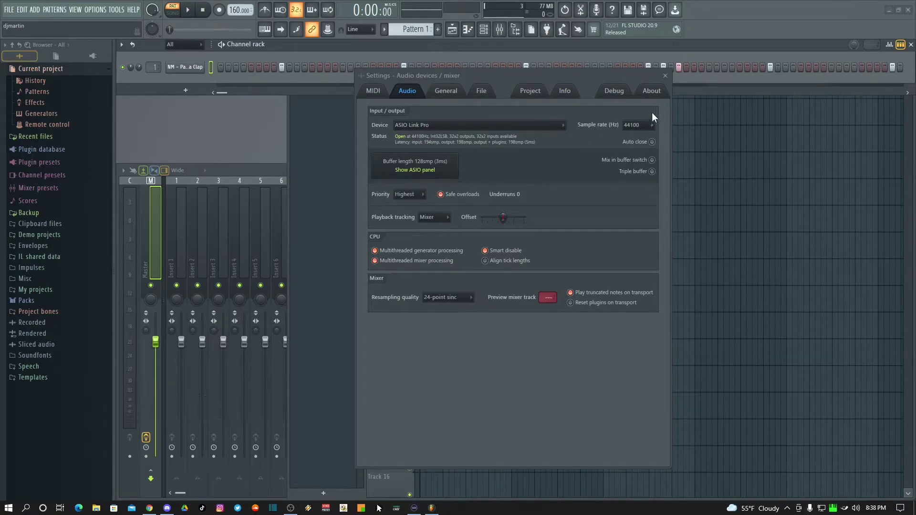
- Close the audio settings, expand the mixer to its full width, and select the Insert 20 track
left_click(666, 76)
left_click(282, 168)
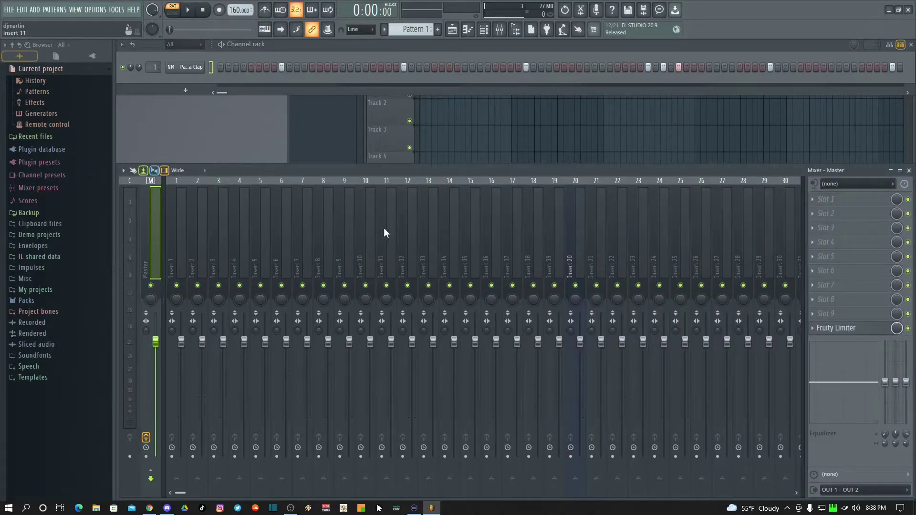
left_click(576, 219)
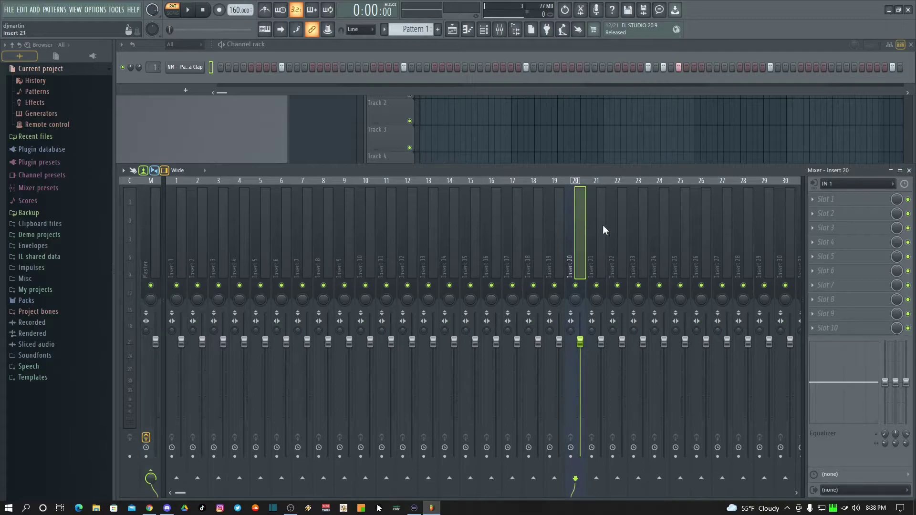
- Reopen the ASIO Link Pro panel, review the ASIO drivers it can use, and keep AudioBox ASIO Driver selected
left_click(833, 508)
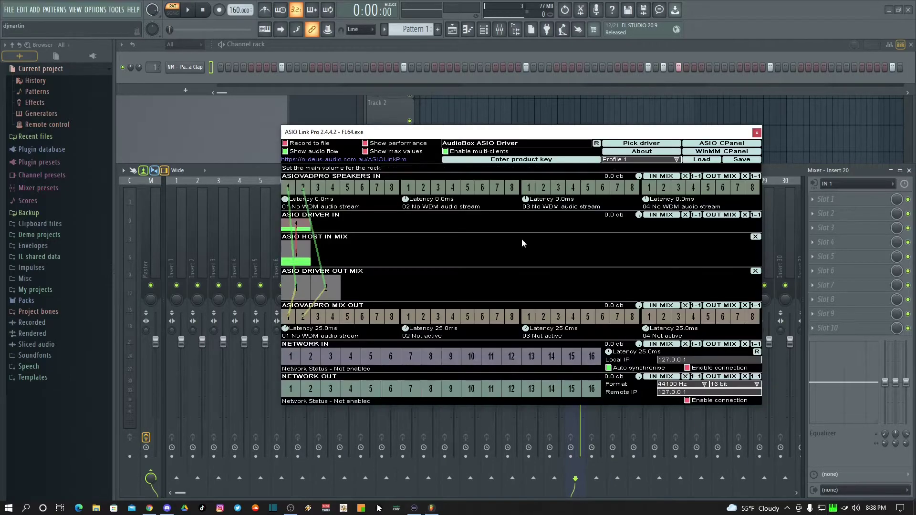
left_click_drag(521, 142, 473, 180)
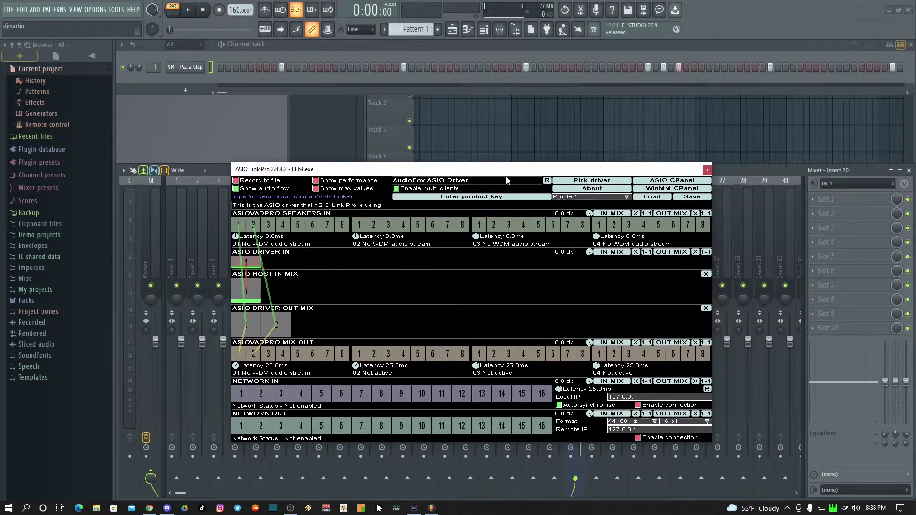
left_click(573, 183)
left_click(514, 225)
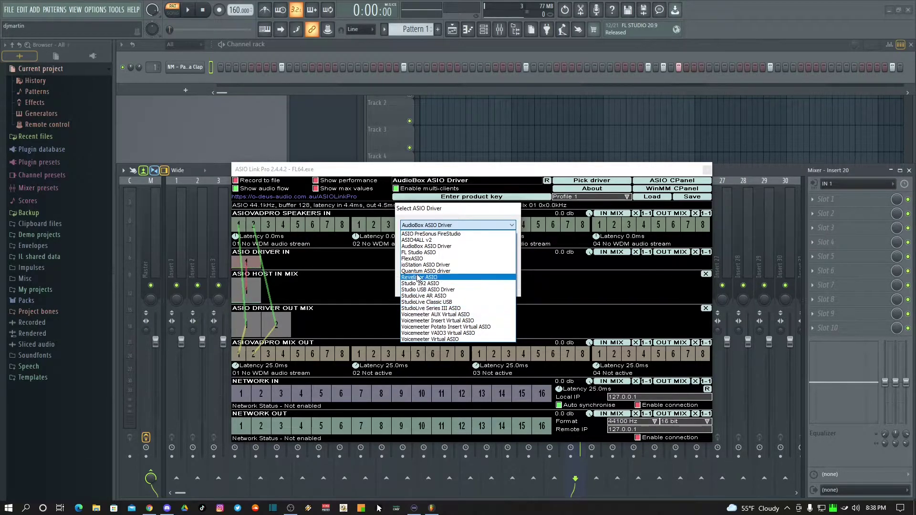
left_click(412, 246)
left_click(495, 288)
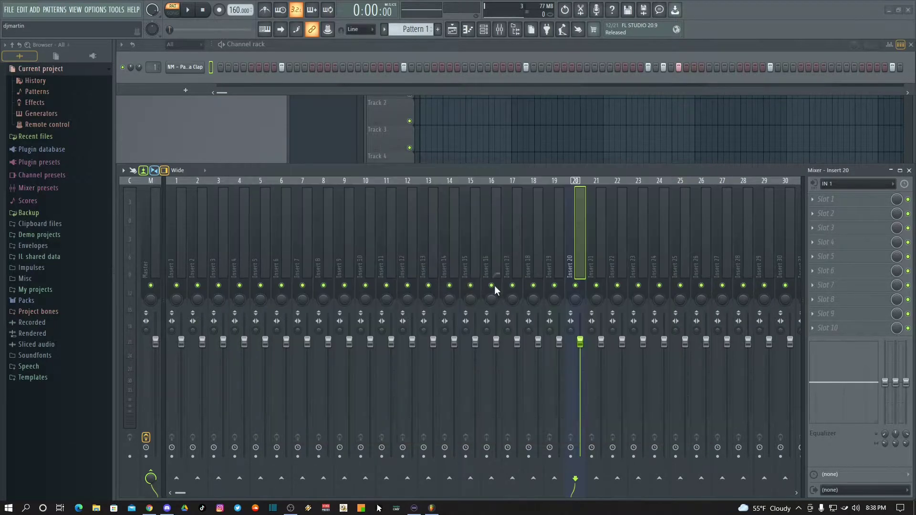
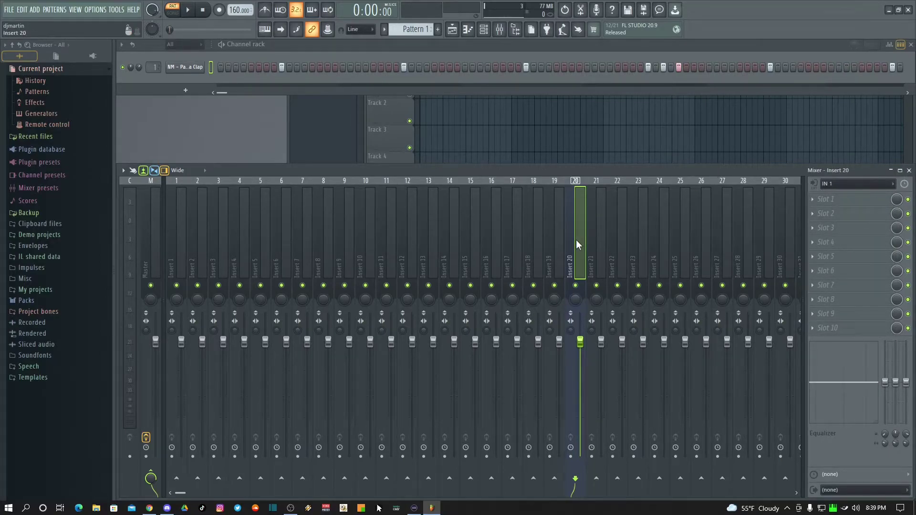
- Show the ASIO Link Pro panel over the mixer again and reposition it to view the routing
left_click(842, 510)
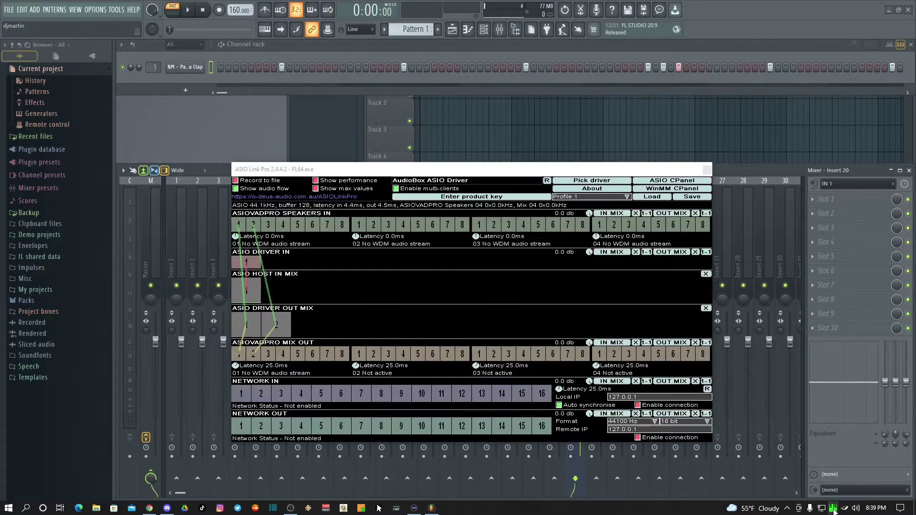
left_click_drag(472, 168, 516, 142)
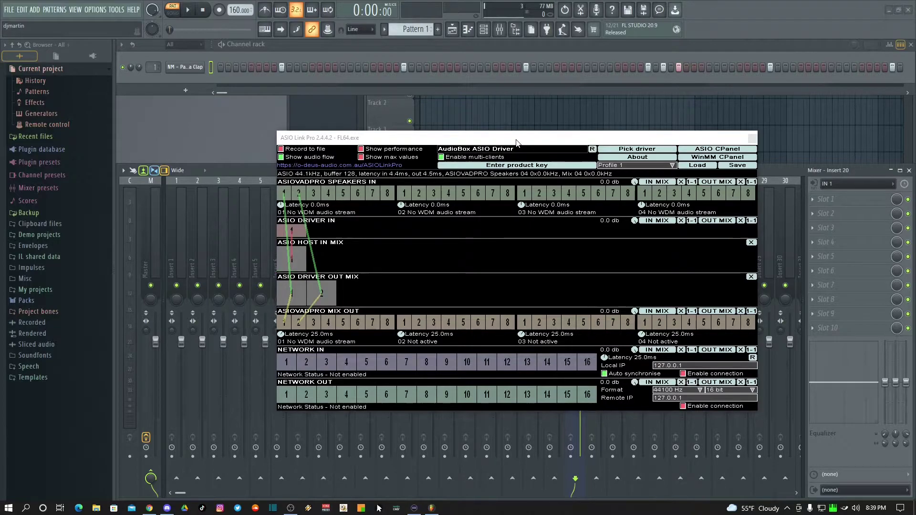
left_click_drag(515, 143, 551, 151)
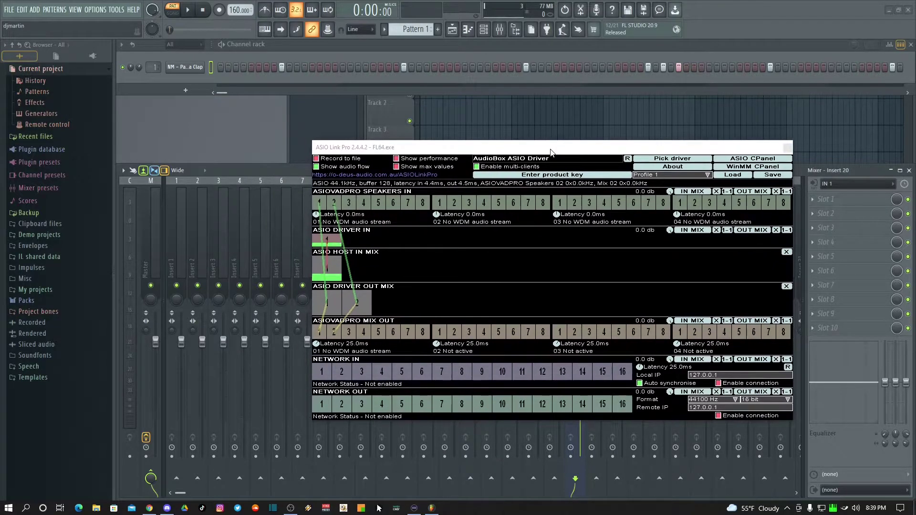
left_click(623, 140)
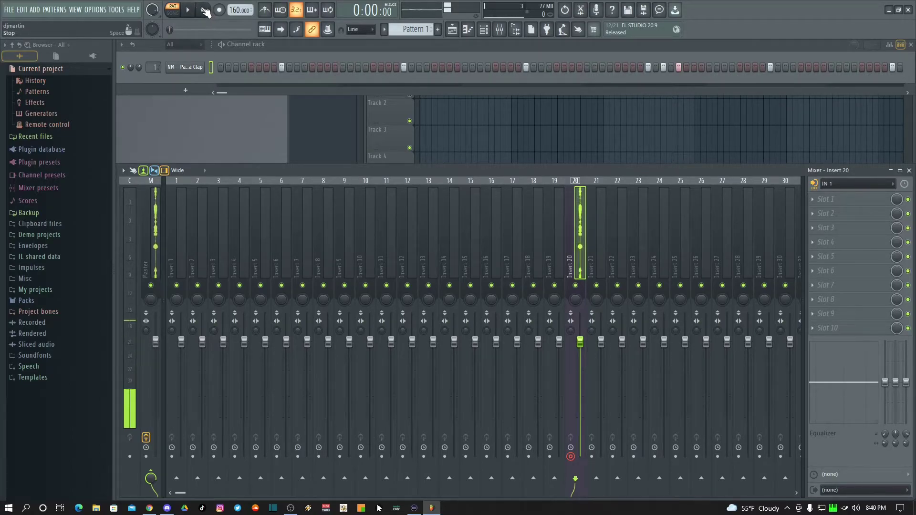
- Play the pattern, switch to OBS to check the Audio Input Capture level, and return to FL Studio to stop playback
left_click(189, 10)
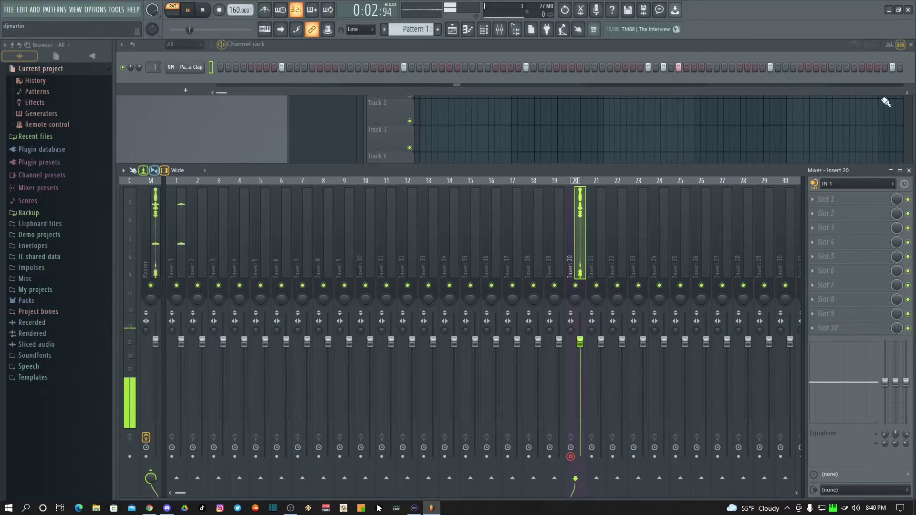
key("alt+Tab")
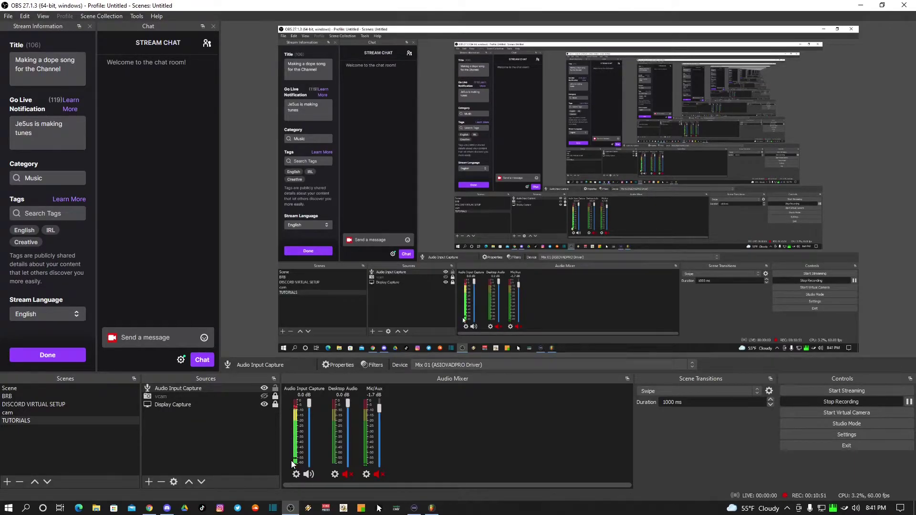
key("alt+Tab")
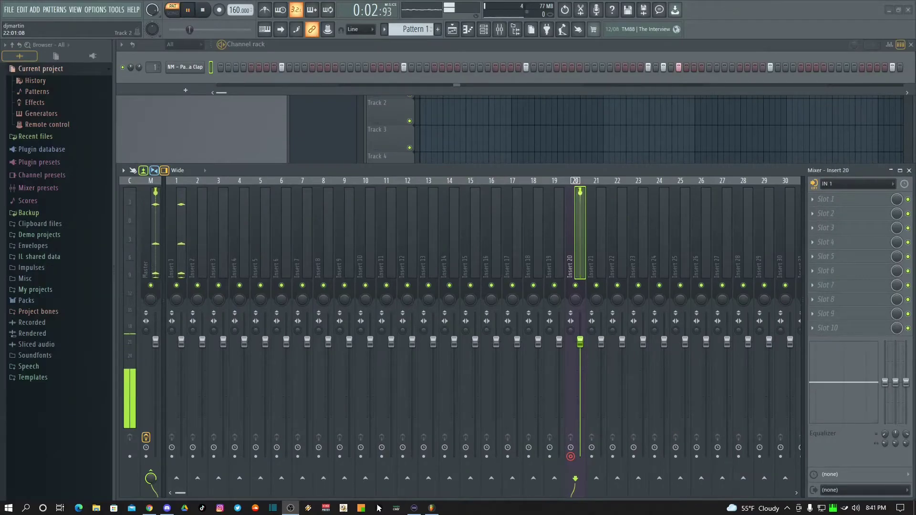
left_click(203, 10)
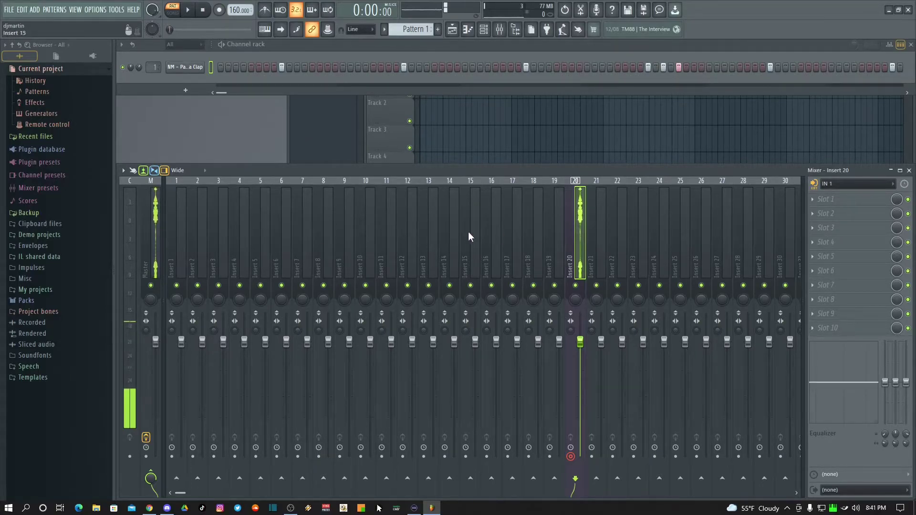
- Review the audio device settings in FL Studio, close them, and reposition the ASIO Link Pro panel
left_click(95, 9)
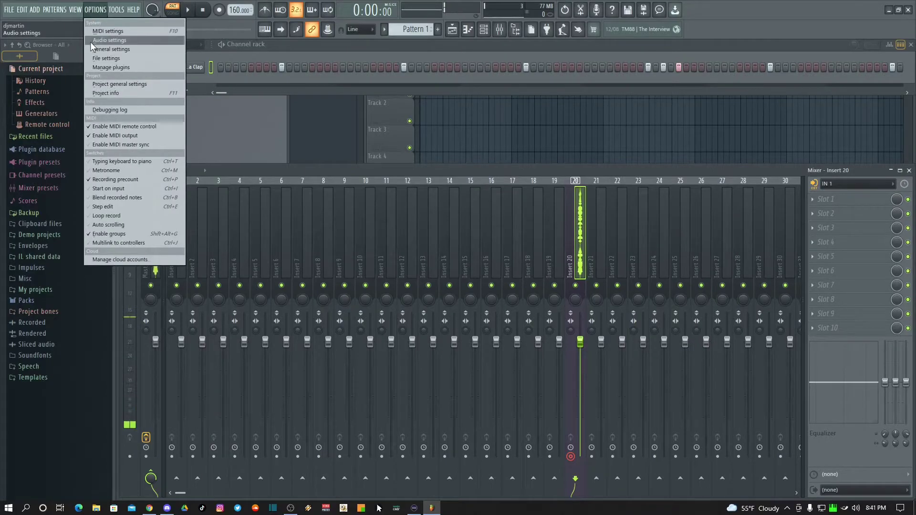
left_click(96, 39)
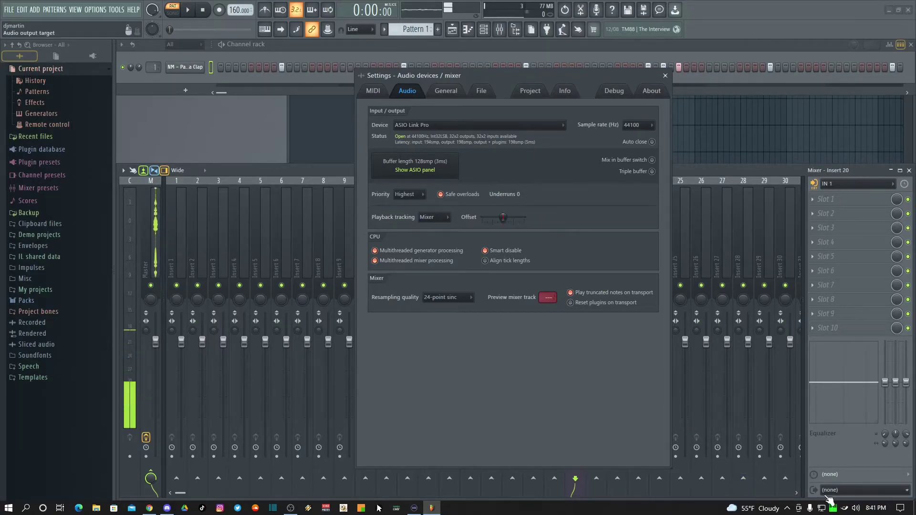
left_click(665, 75)
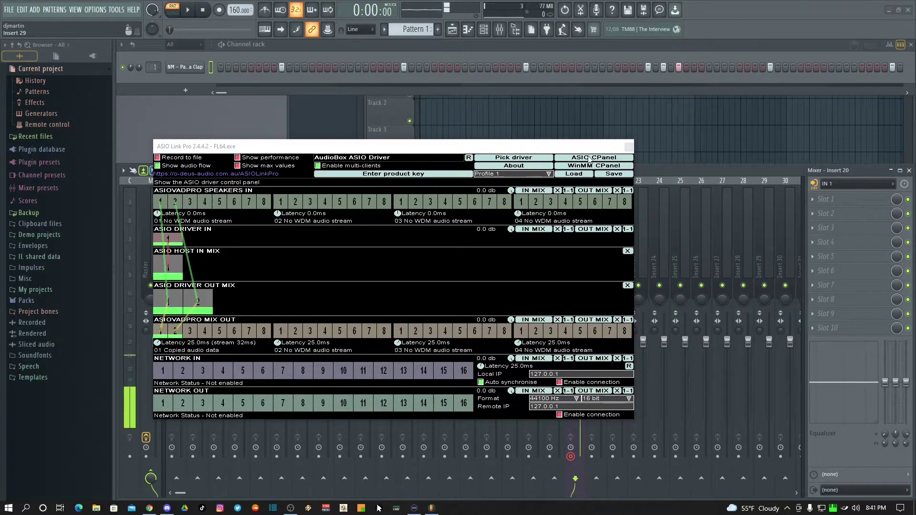
mouse_move(579, 149)
left_mouse_down()
mouse_move(595, 130)
mouse_move(586, 132)
left_mouse_up()
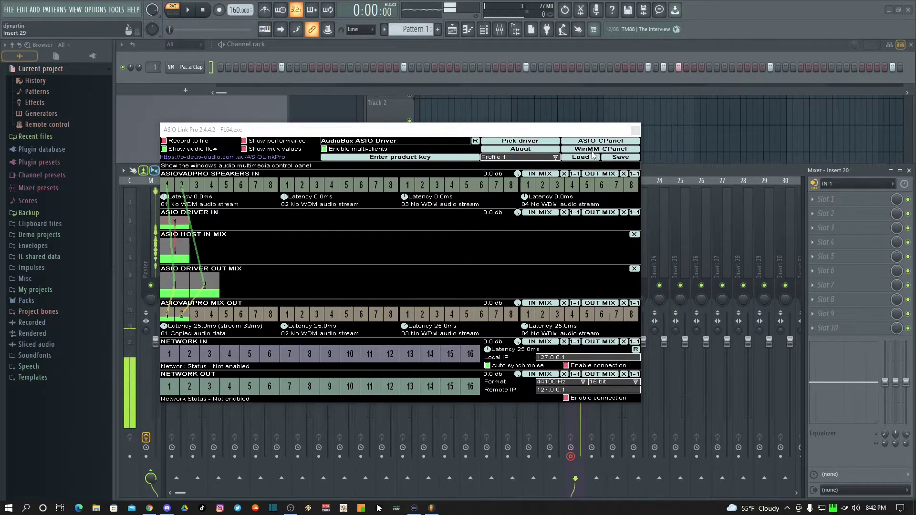
left_click_drag(588, 131, 622, 176)
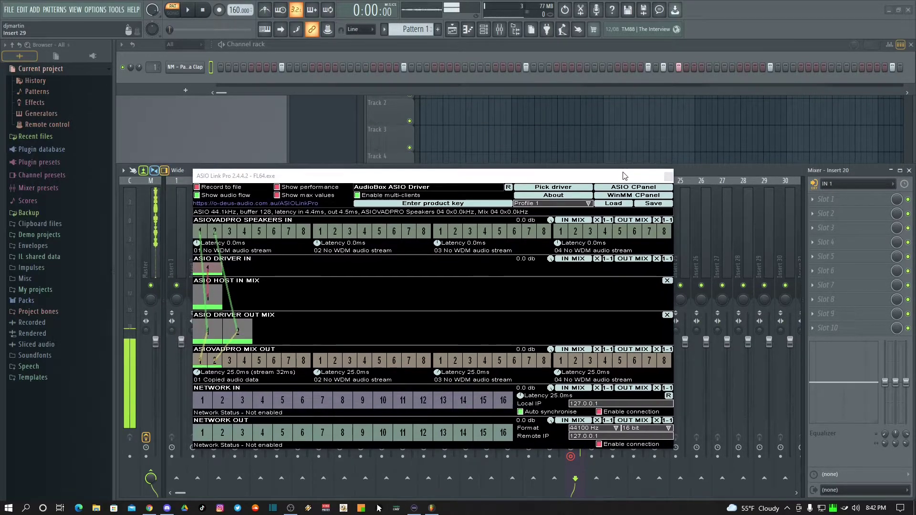
left_click_drag(623, 176, 674, 184)
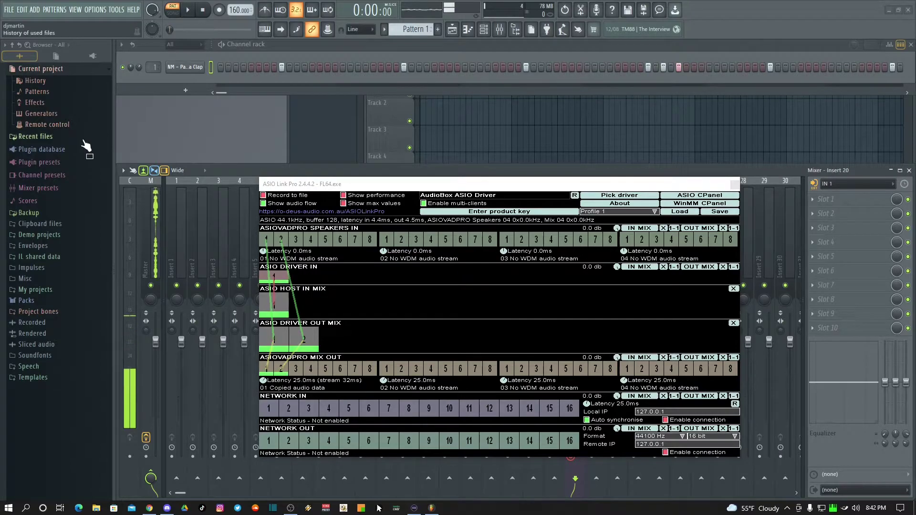
- Review the ASIOVADPRO playback and recording devices in the Windows Sound settings, keeping that window beside the ASIO Link Pro panel
left_click_drag(153, 45, 201, 135)
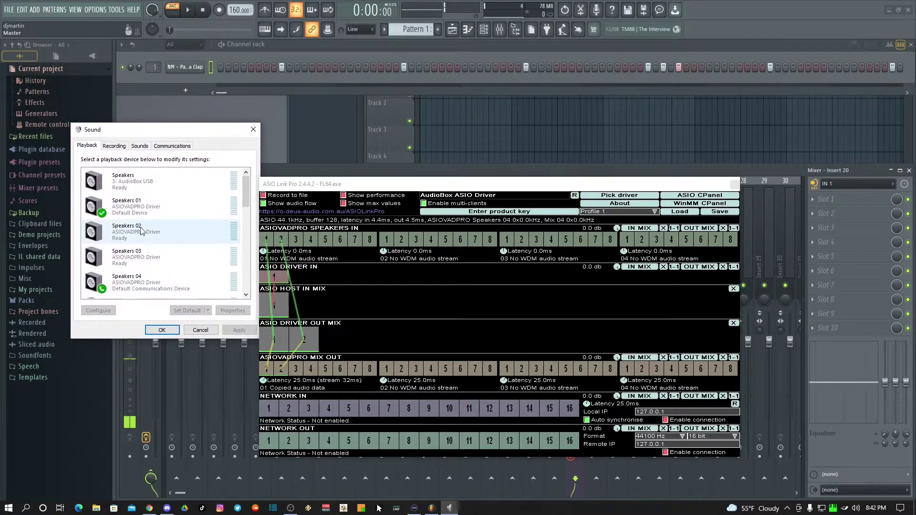
left_click(115, 145)
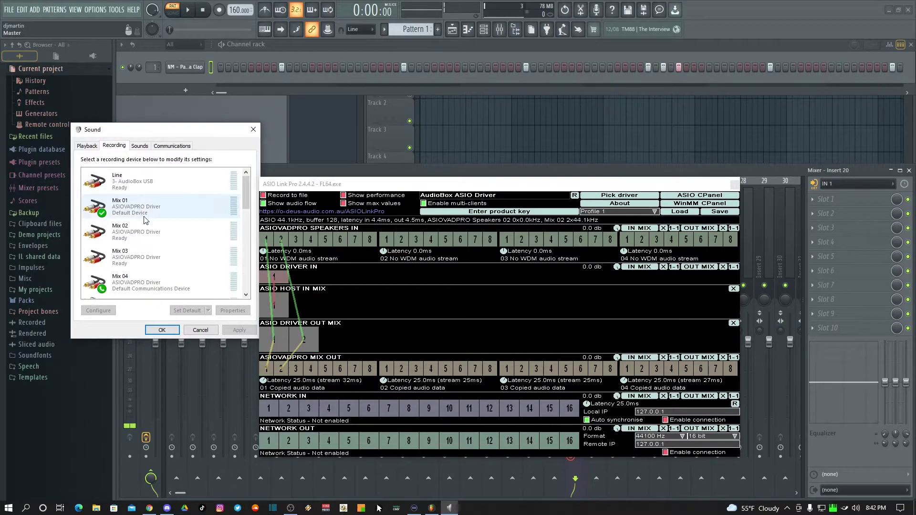
left_click(86, 146)
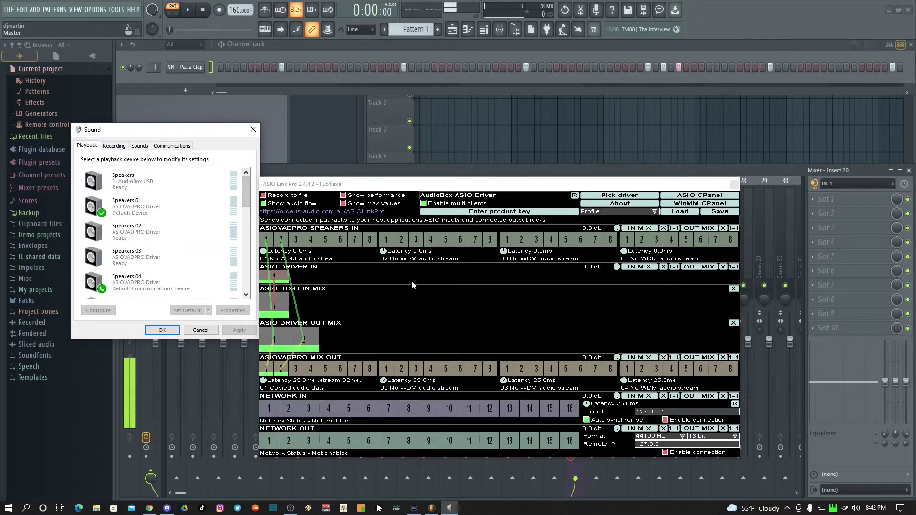
scroll(245, 190, "down", 1)
scroll(245, 188, "up", 1)
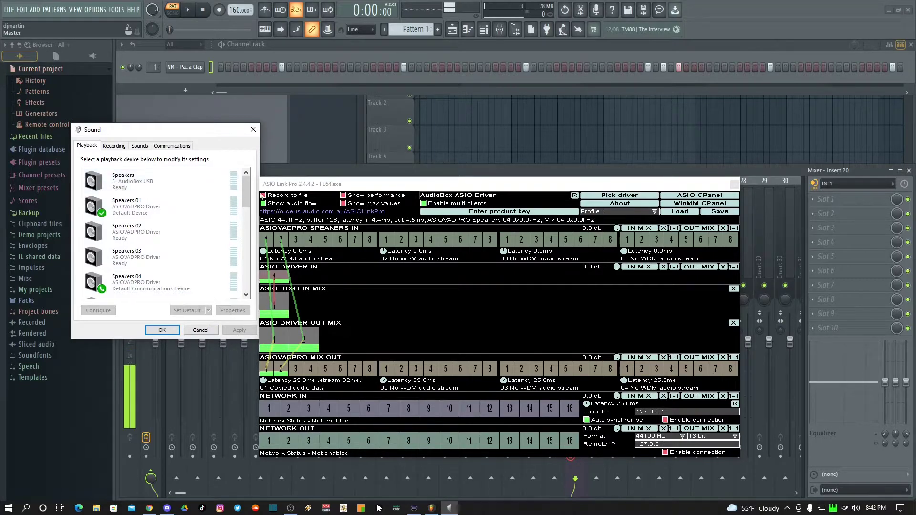
left_click_drag(143, 130, 117, 130)
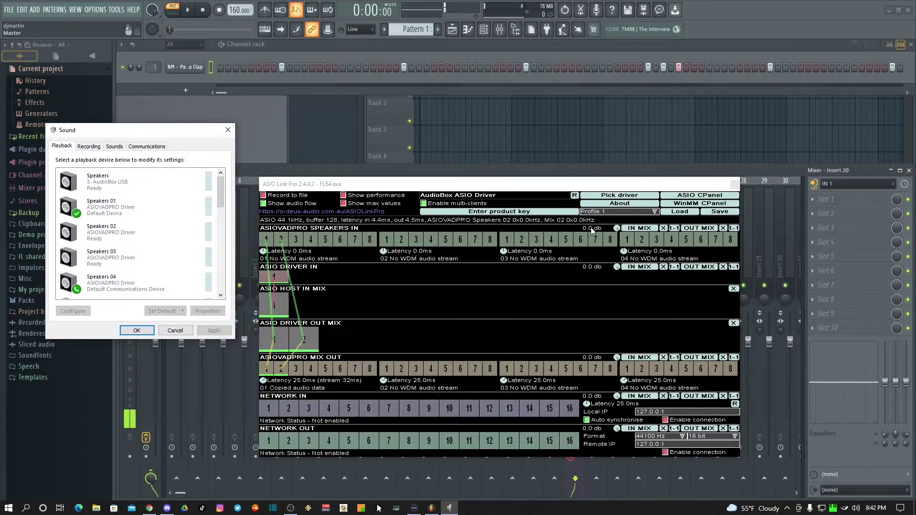
- Set the audio input source of mixer track Insert 20 to (none)
left_click(832, 183)
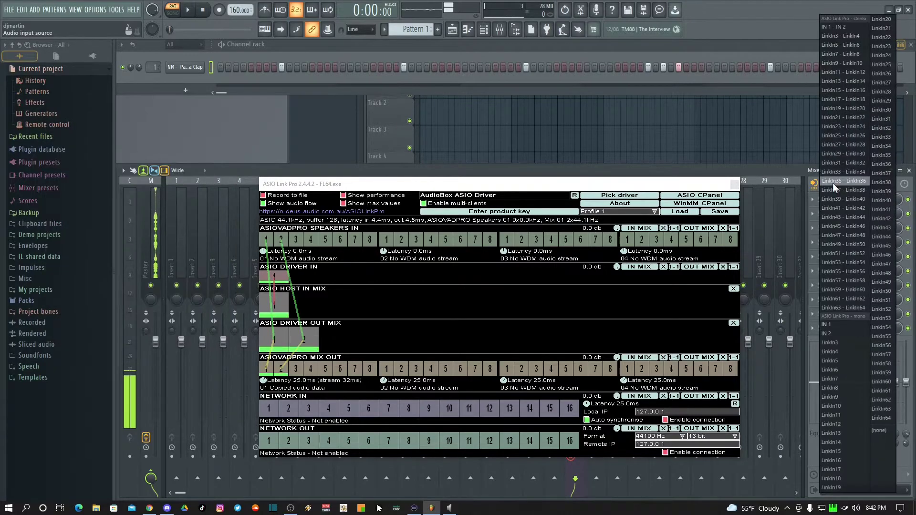
left_click(880, 431)
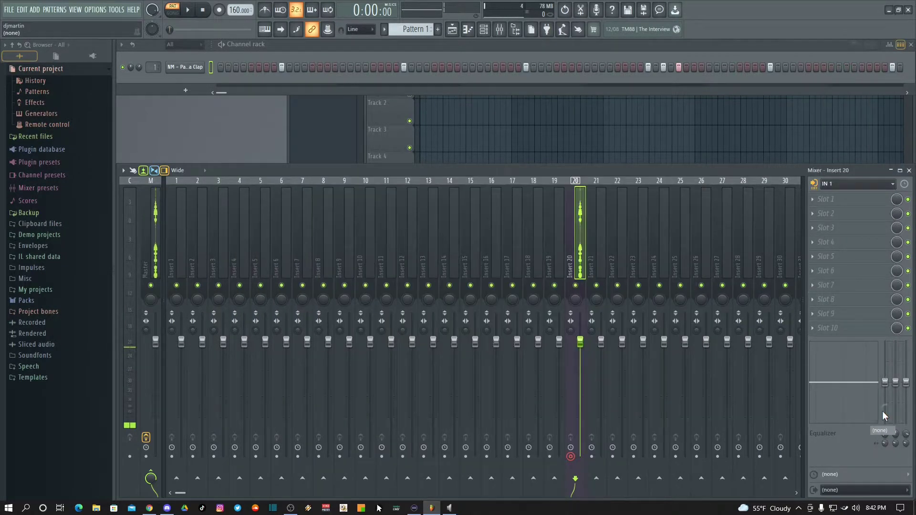
- Close FL Studio and set the AudioBox USB speakers as the default playback device in the Windows Sound settings
left_click(909, 11)
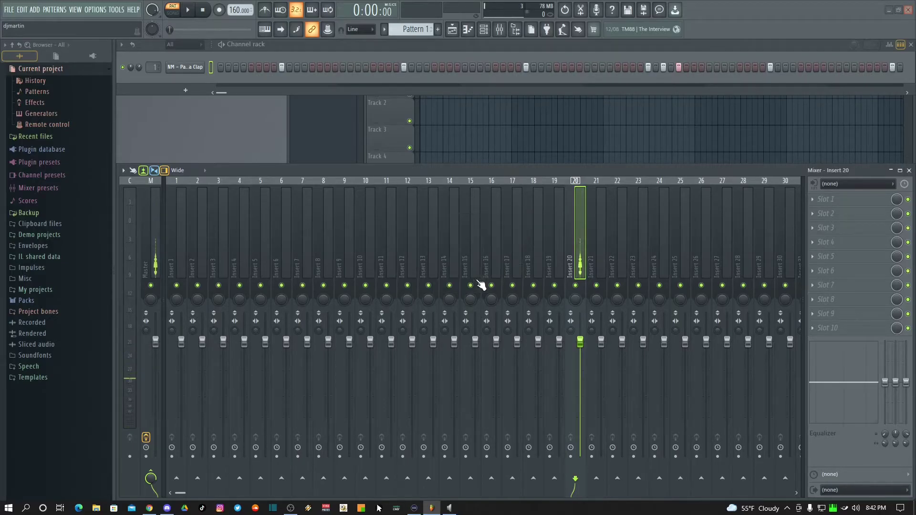
left_click(478, 281)
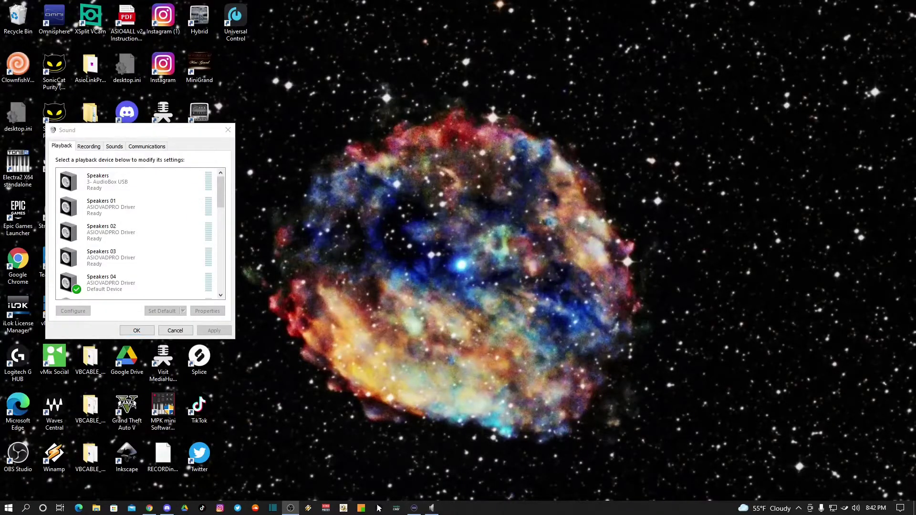
left_click_drag(147, 131, 499, 144)
mouse_move(571, 207)
left_mouse_down()
mouse_move(572, 318)
mouse_move(571, 198)
left_mouse_up()
left_click(440, 192)
left_click(513, 323)
left_click(439, 160)
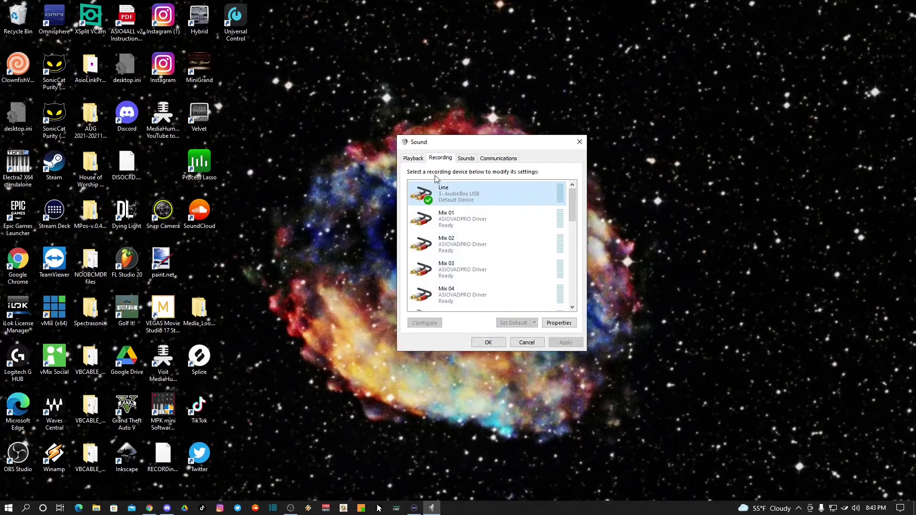
left_click(413, 158)
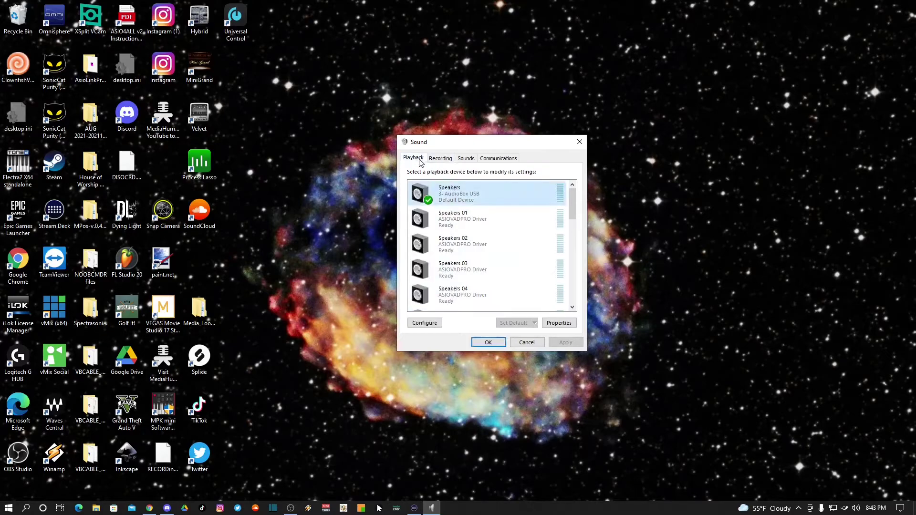
left_click(490, 343)
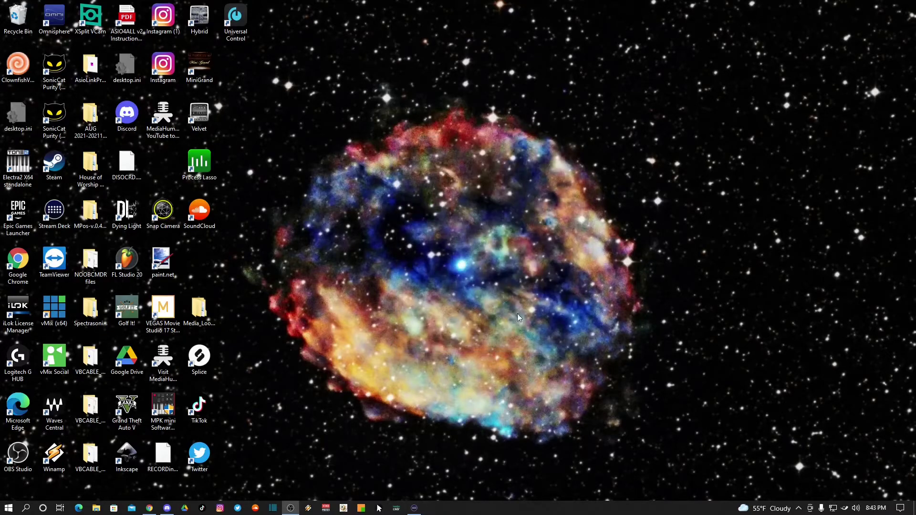
- Switch to OBS and set the Desktop Audio 2 device to Speakers 01 (ASIOVADPRO Driver) in the audio settings
key("alt+Tab")
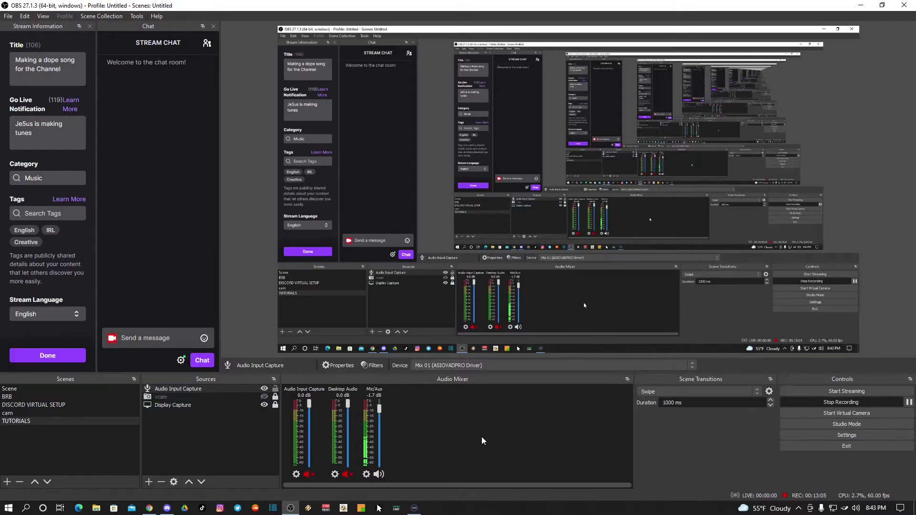
left_click(834, 437)
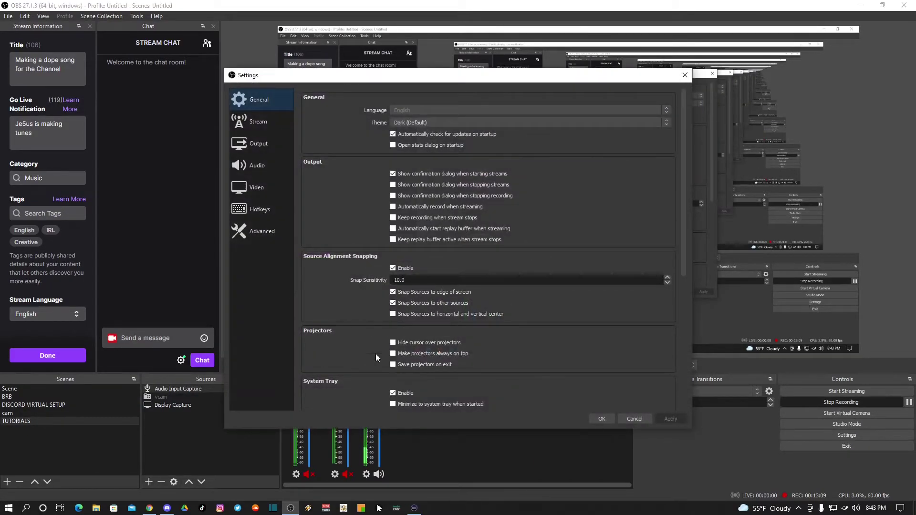
left_click_drag(439, 77, 505, 87)
left_click(333, 179)
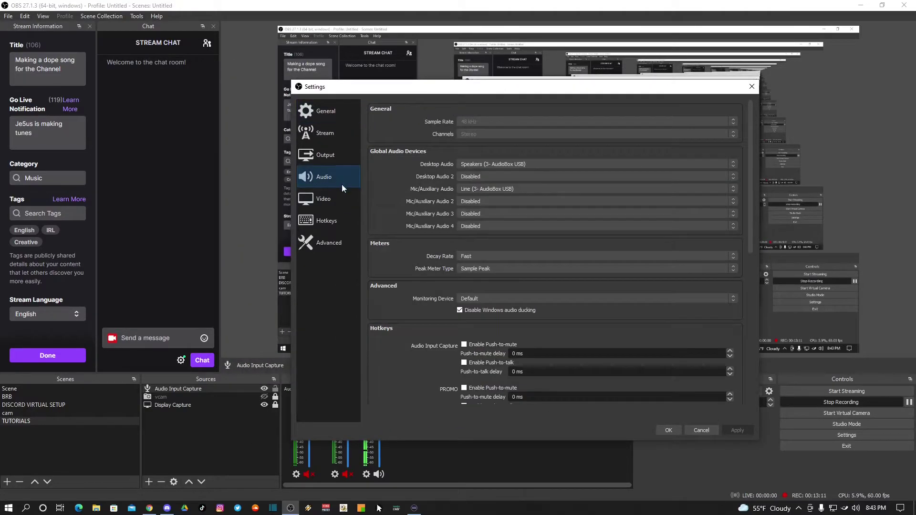
left_click(464, 179)
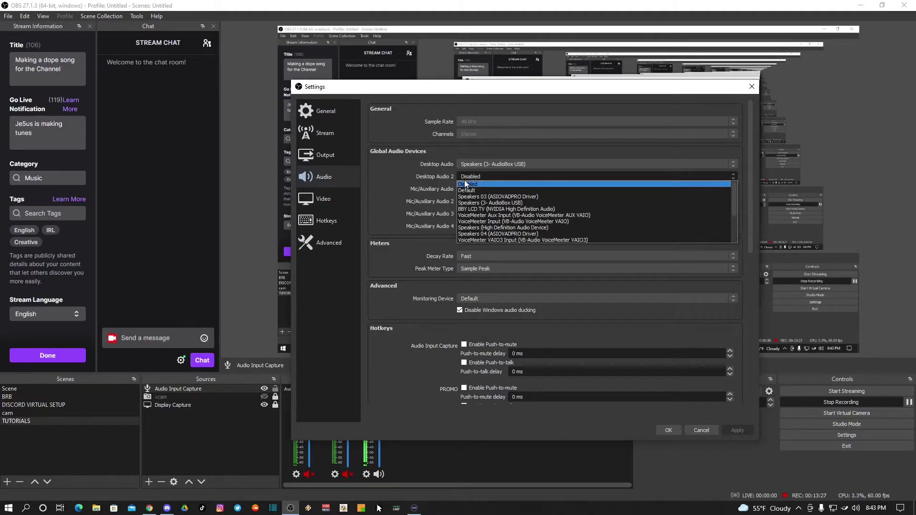
scroll(496, 236, "down", 2)
scroll(496, 236, "down", 1)
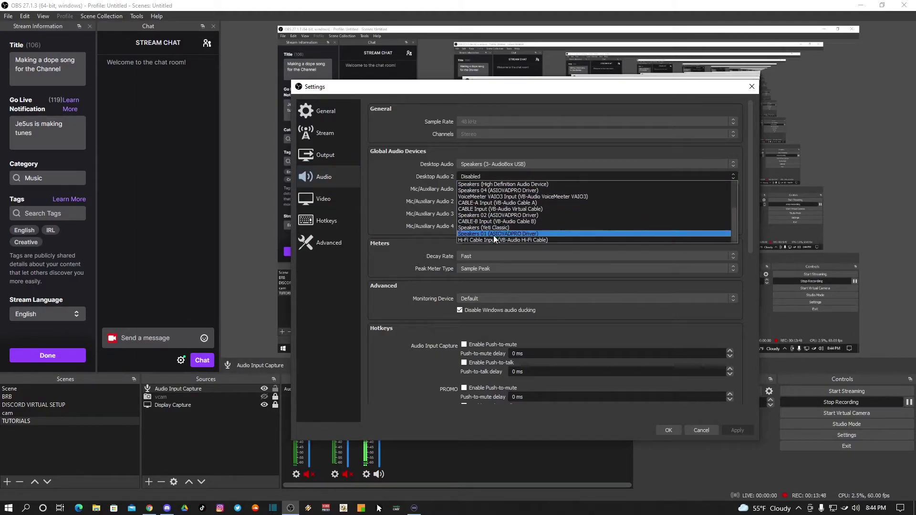
left_click(487, 233)
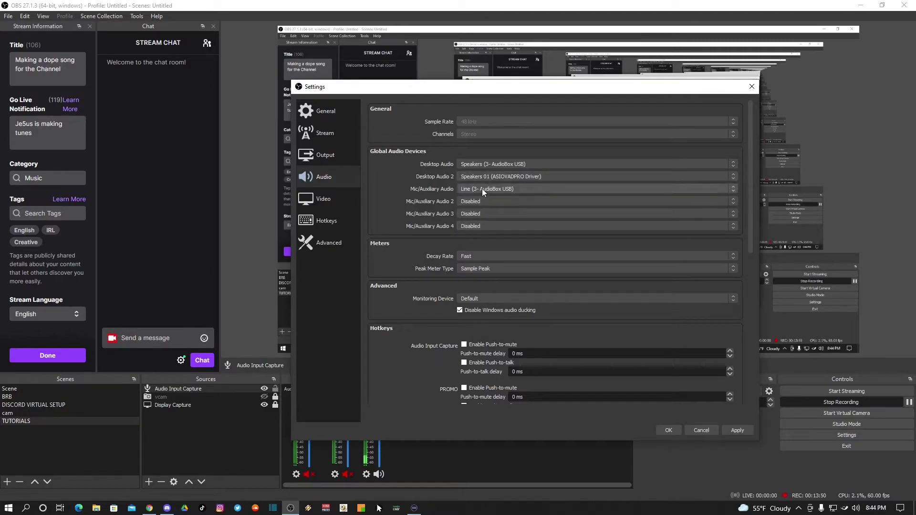
- Set Mic/Auxiliary Audio 2 to Mix 01 (ASIOVADPRO Driver), then apply and close the settings
left_click(475, 203)
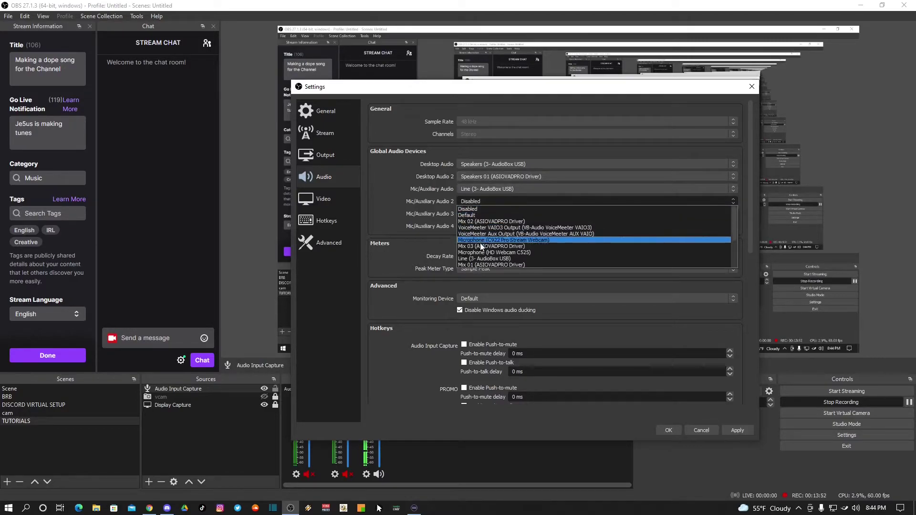
scroll(479, 249, "down", 1)
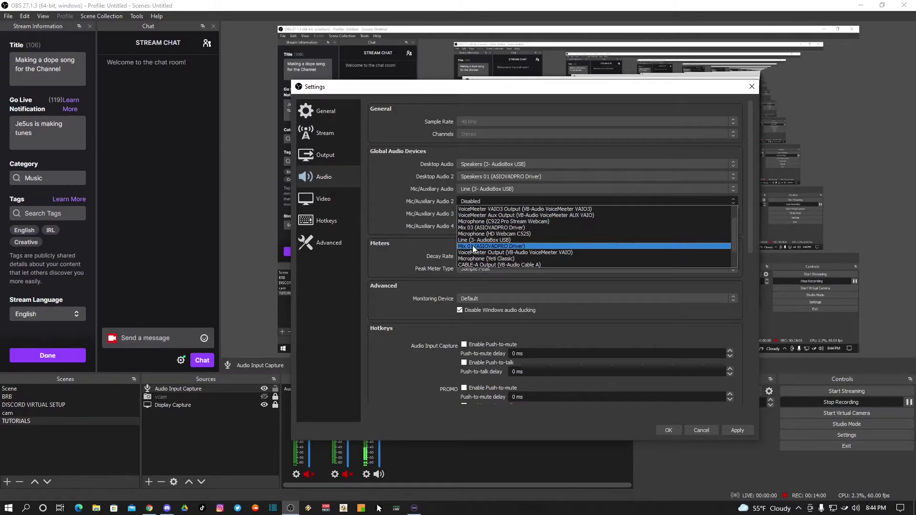
left_click(474, 246)
left_click(734, 432)
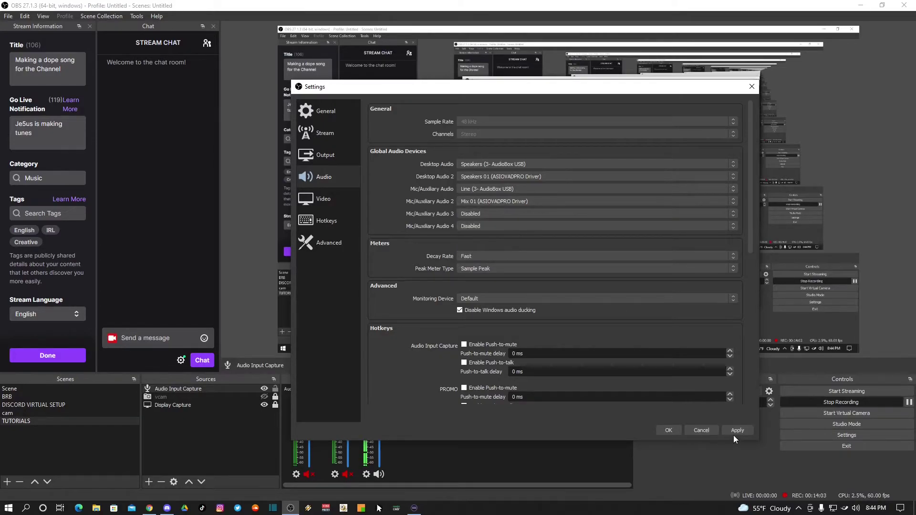
left_click(668, 431)
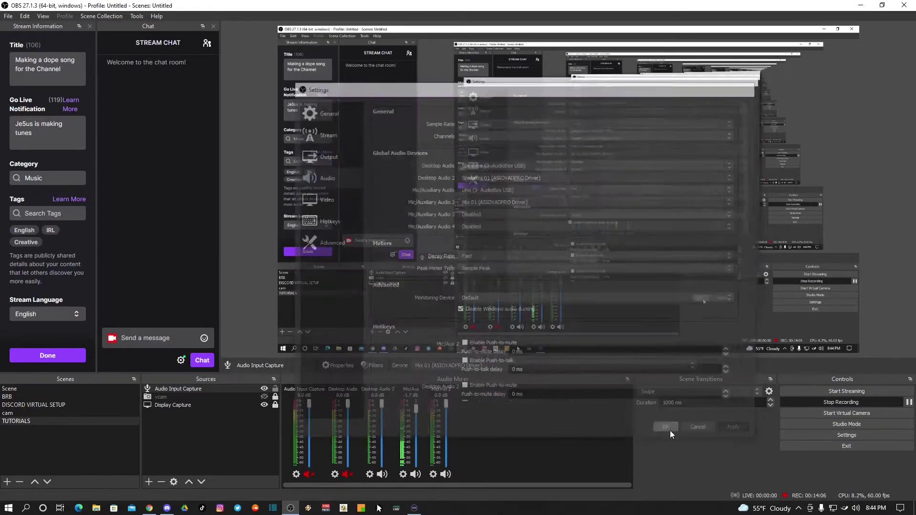
- Remove the Audio Input Capture source from the TUTORIALS scene and leave OBS
right_click(164, 389)
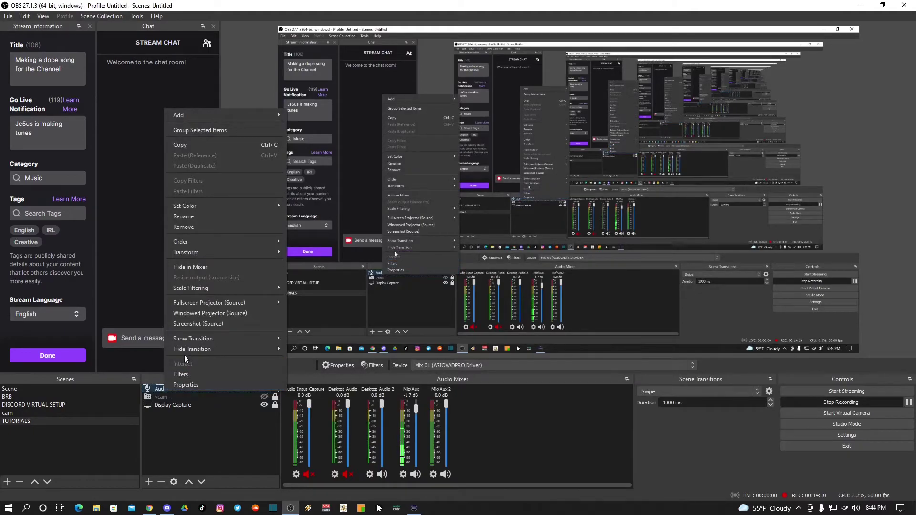
left_click(186, 228)
left_click(507, 254)
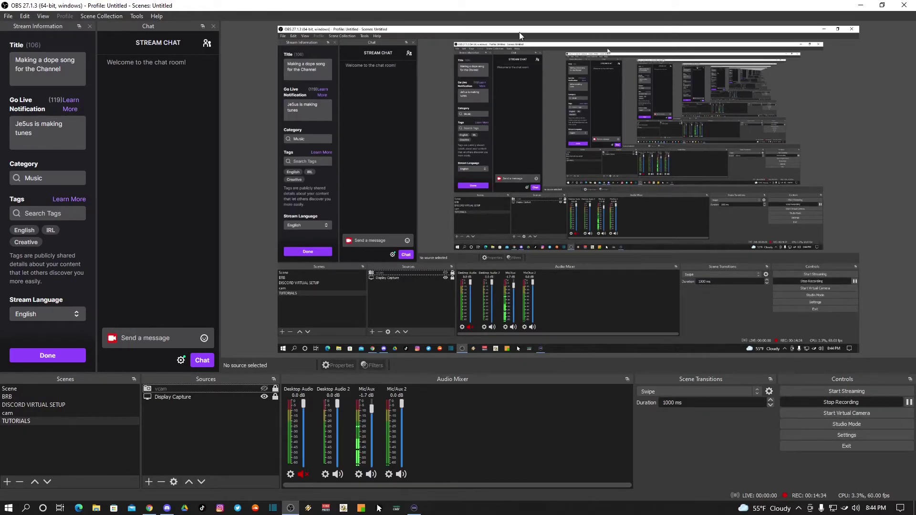
key("super+d")
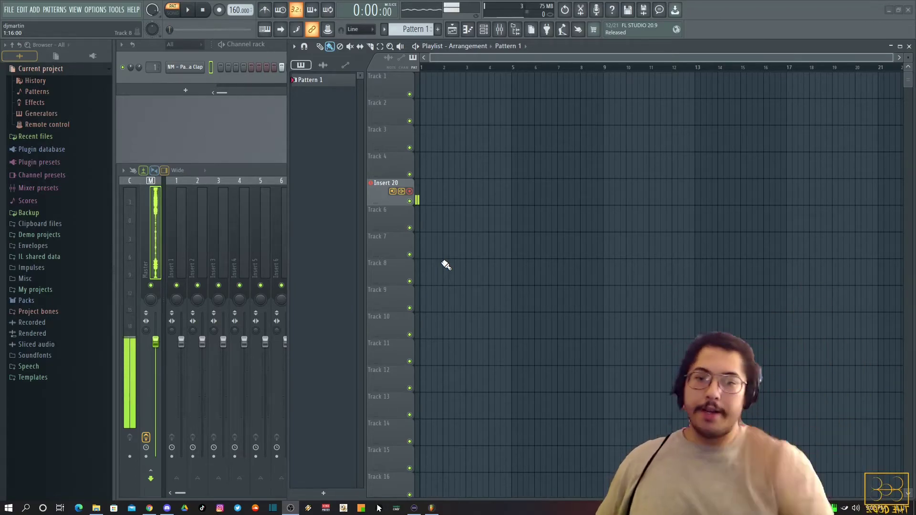
- In the FL Studio mixer, try switching the Master send and the record arming of track Insert 20 off and on again
double_click(267, 170)
left_click(580, 239)
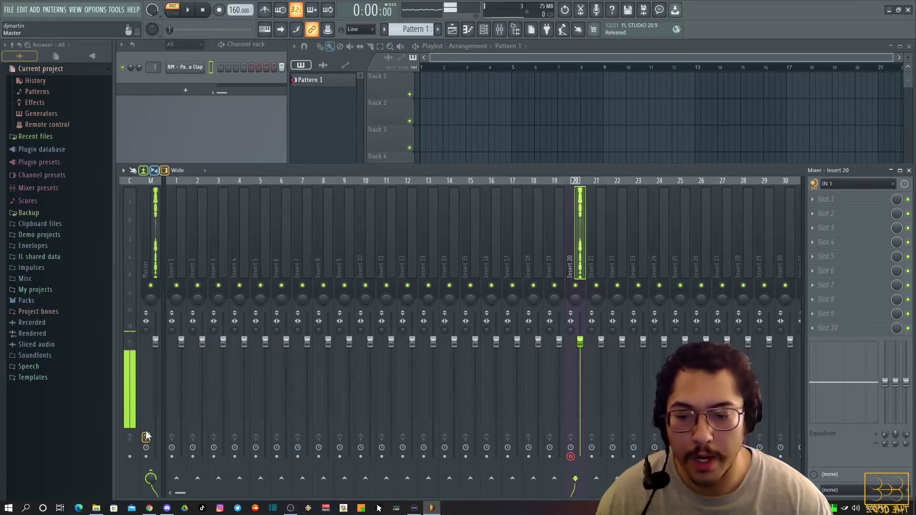
left_click(151, 474)
left_click(150, 475)
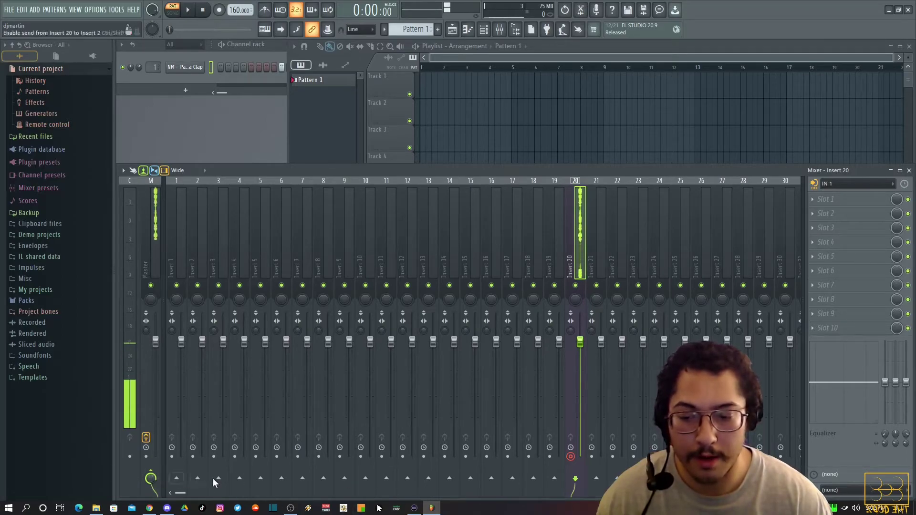
left_click(571, 457)
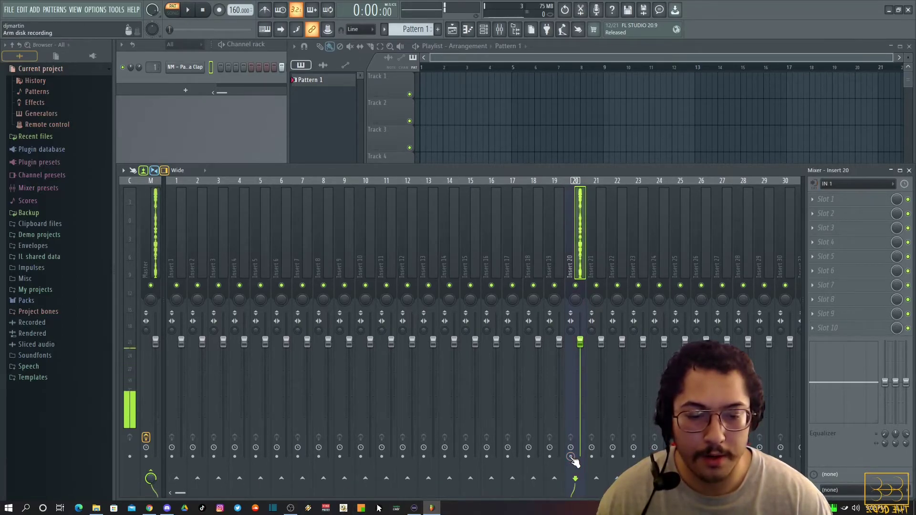
left_click(571, 457)
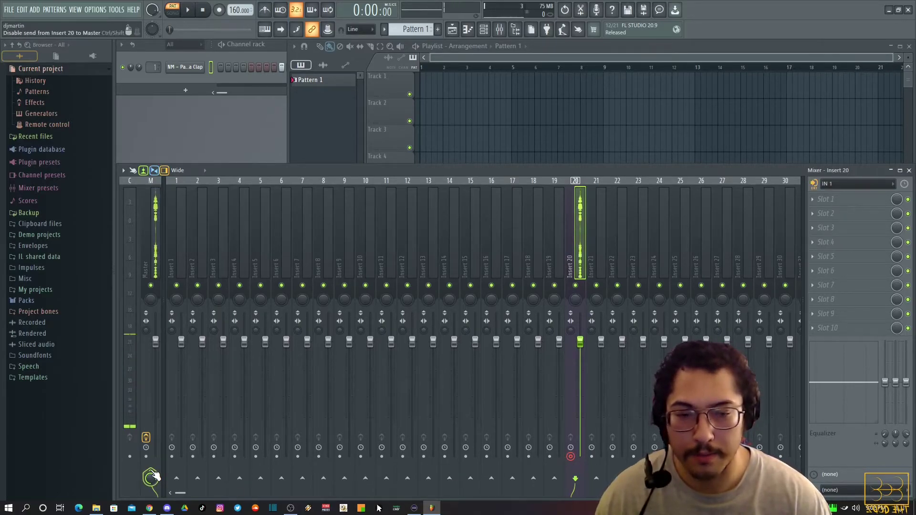
left_click(570, 457)
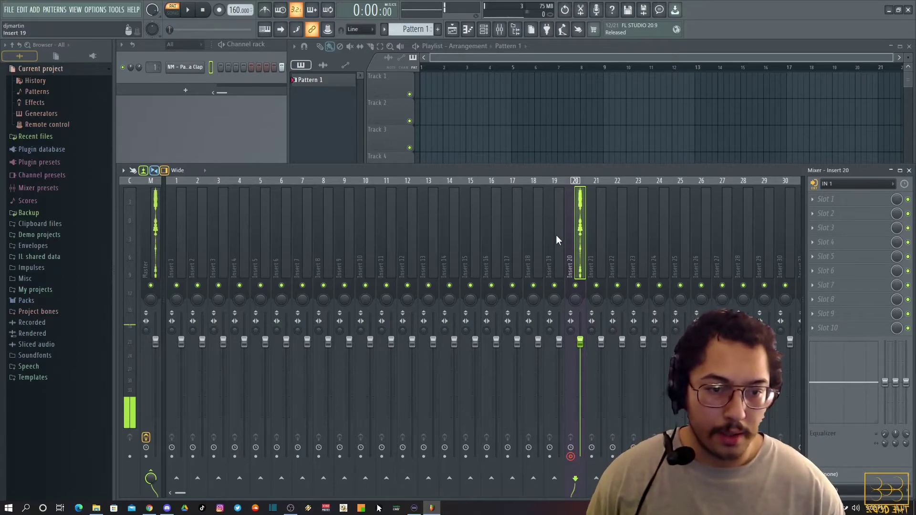
- Play the pattern and add a Purity instrument channel to the Channel rack
left_click(458, 67)
left_click(183, 81)
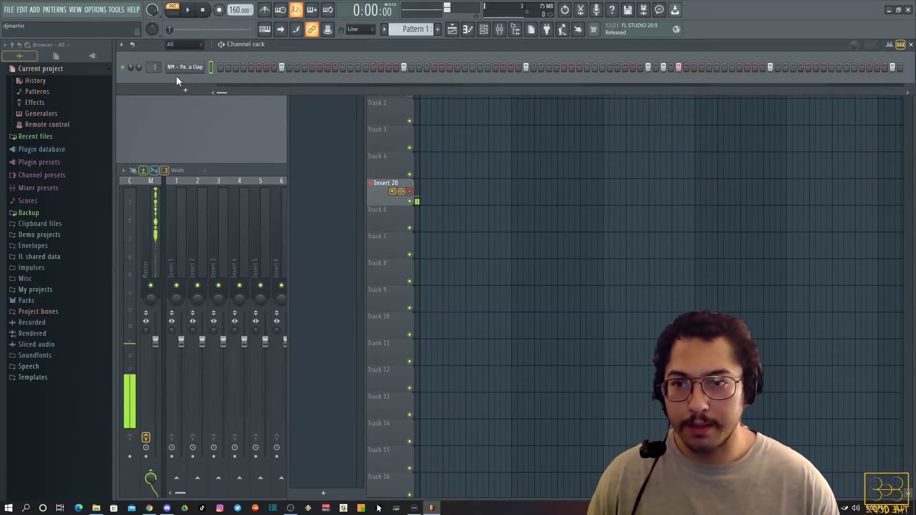
key("space")
left_click(186, 90)
left_click(182, 88)
left_click(176, 89)
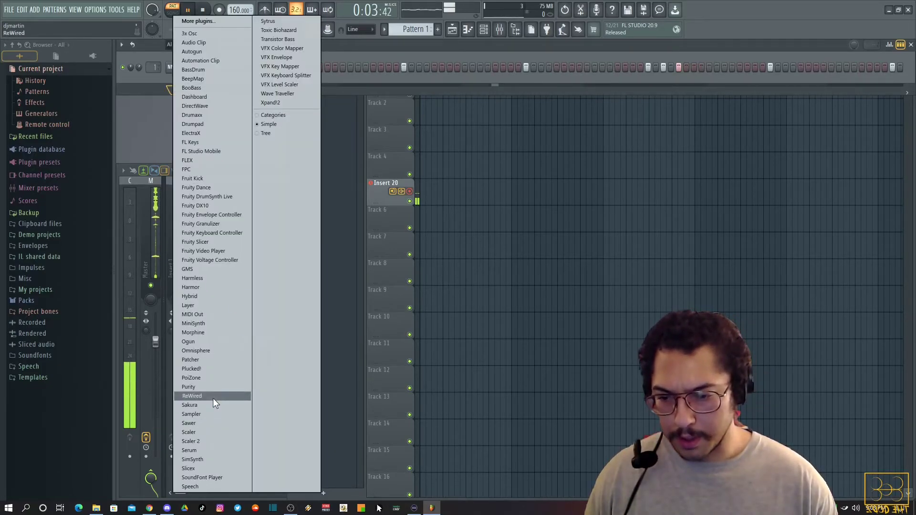
left_click(191, 386)
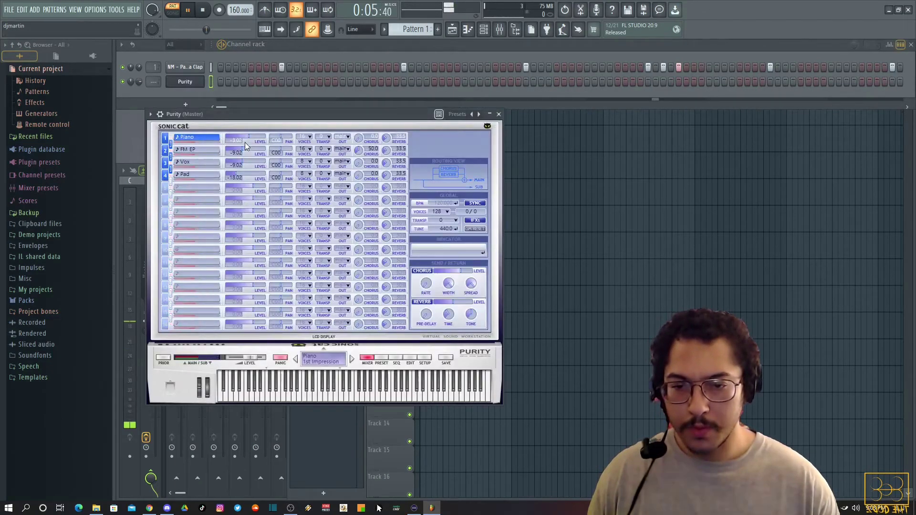
- Open the Purity channel's piano roll and enter a one-bar chord of C5, E5, A5 and D6 at bar 1
right_click(194, 82)
left_click(212, 81)
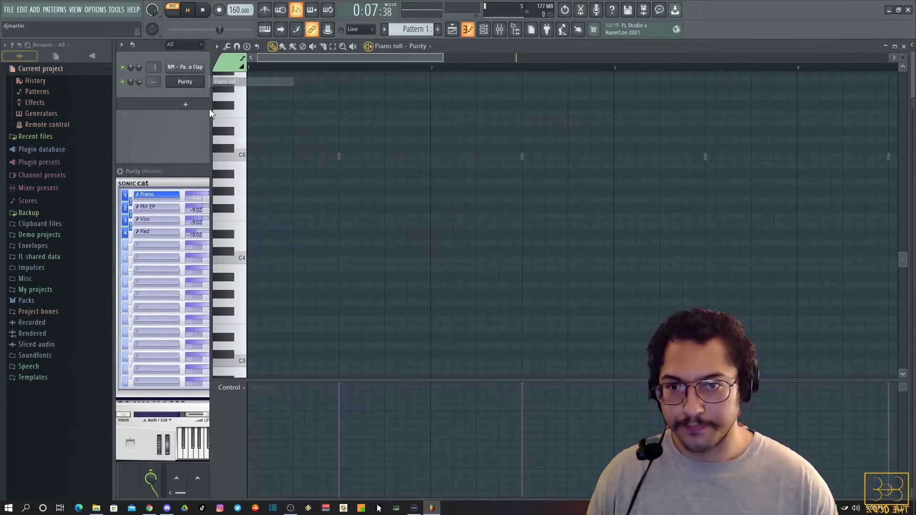
left_click(253, 157)
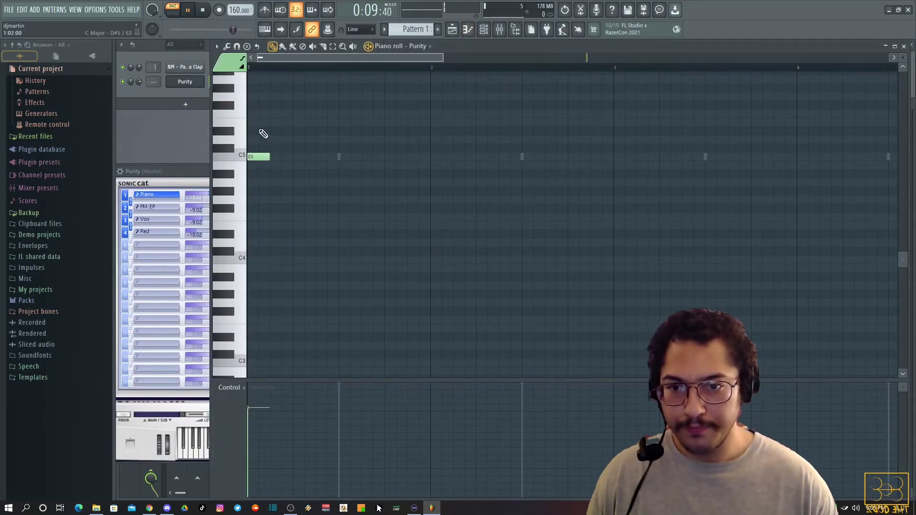
scroll(240, 86, "up", 3)
left_click(253, 114)
key("space")
left_click_drag(249, 262, 435, 120)
scroll(424, 71, "down", 3)
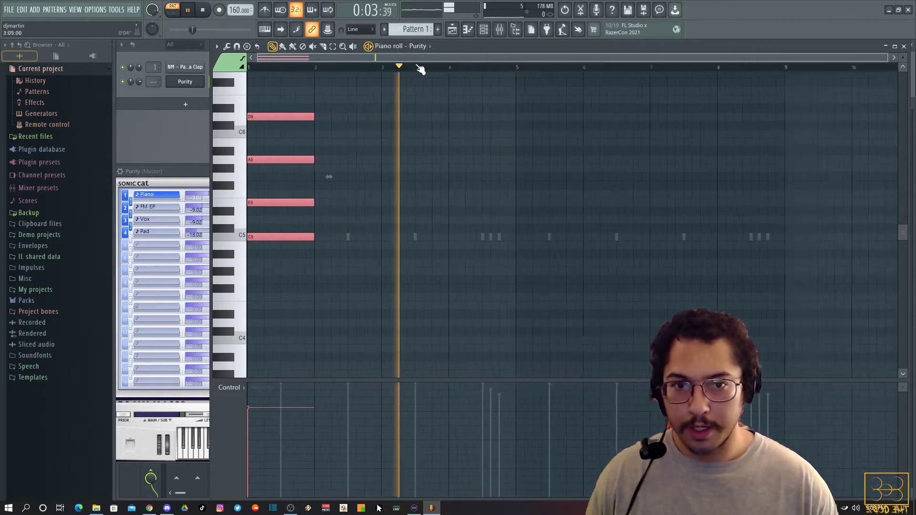
- Copy the chord to bars 3 and 4, change the bar 4 copy to G#4, C5, F5 and A#5, and lengthen the first chord to two bars
left_click_drag(270, 238, 421, 237)
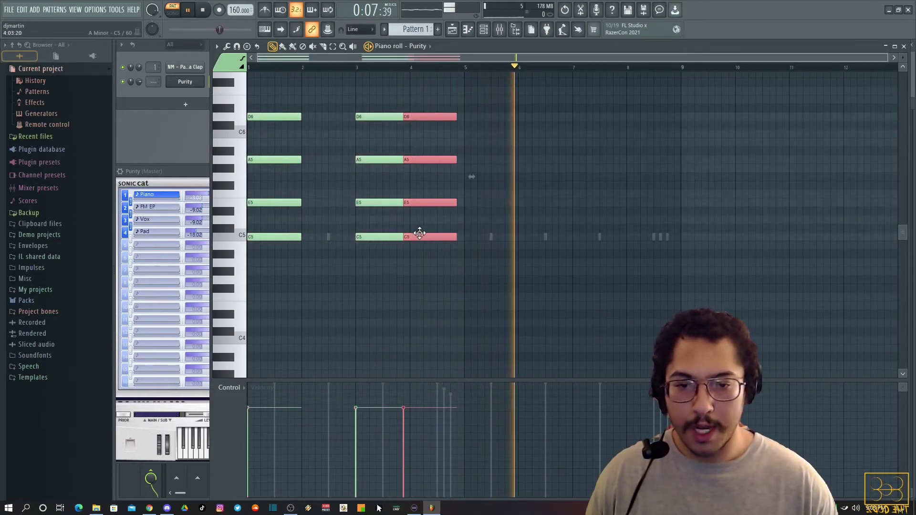
left_click_drag(435, 118, 436, 150)
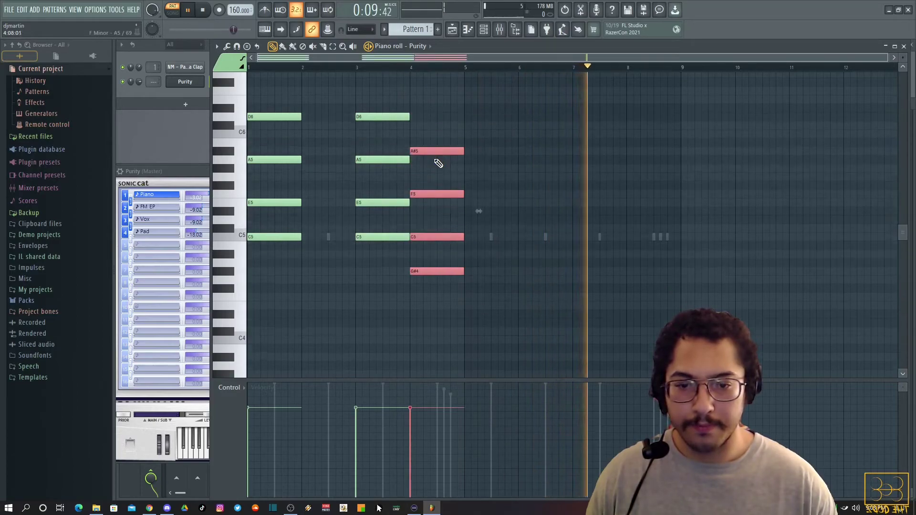
left_click_drag(294, 278, 357, 119)
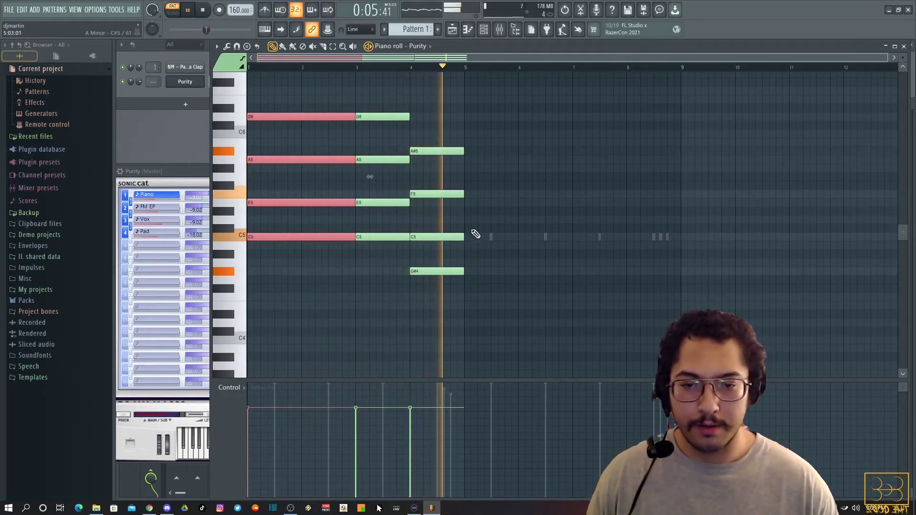
- Duplicate the whole chord progression into bars 5 to 8 and stop playback
key("ctrl+a")
scroll(294, 195, "up", 1)
key("ctrl+b")
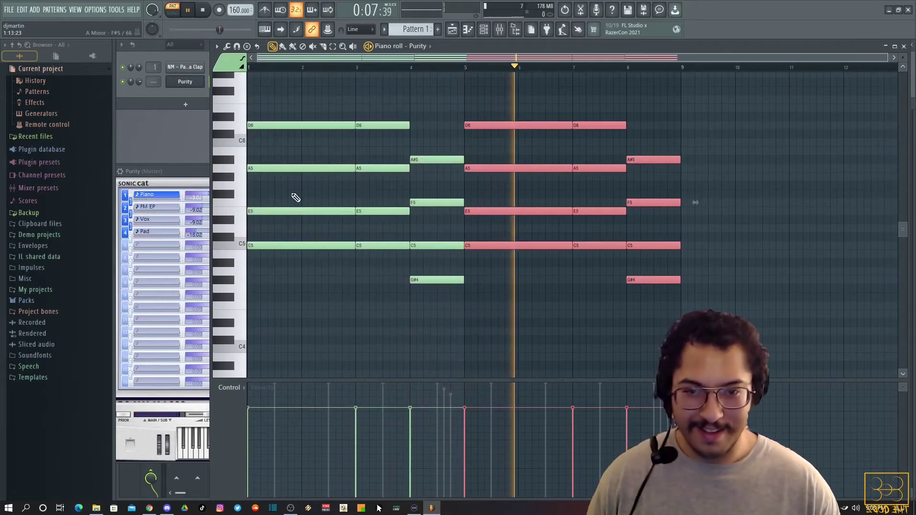
key("space")
- Bring up the Playlist, then switch to File Explorer and open the Music folder's 2021 BEATS > 12.) DEC subfolder
left_click(172, 92)
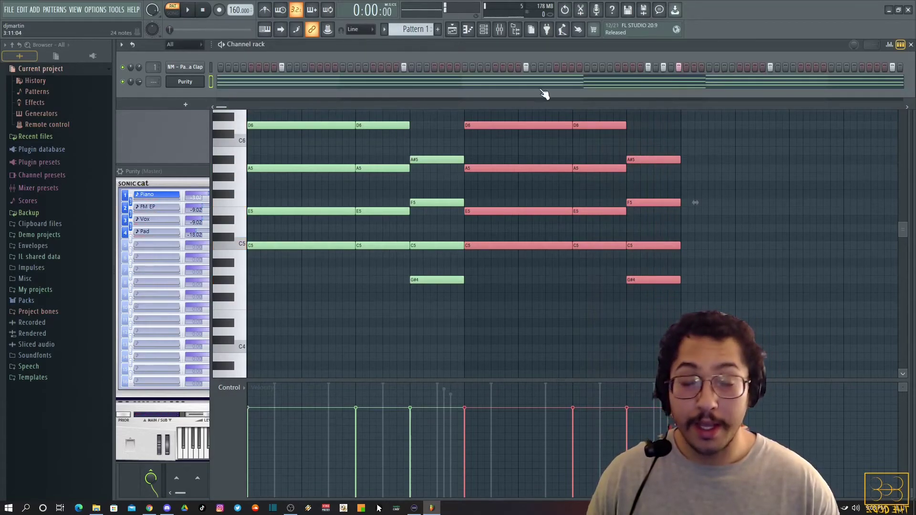
left_click(452, 29)
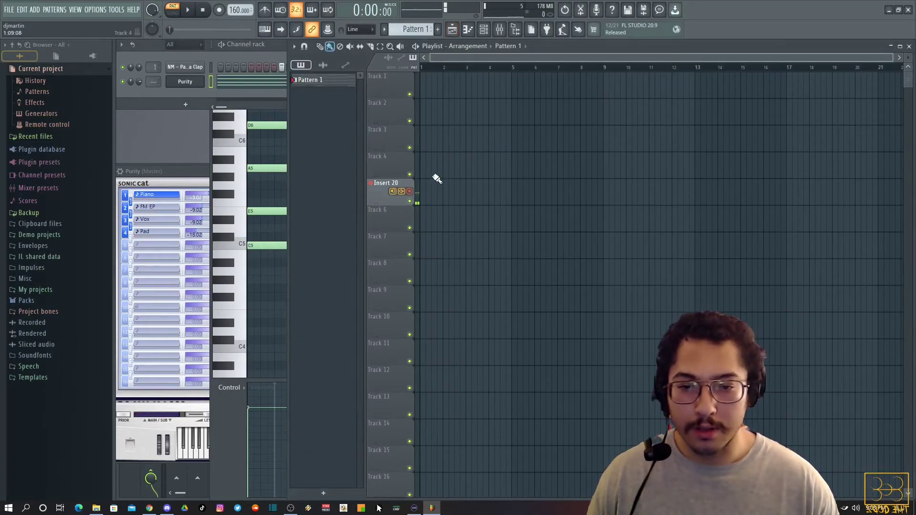
left_click(95, 508)
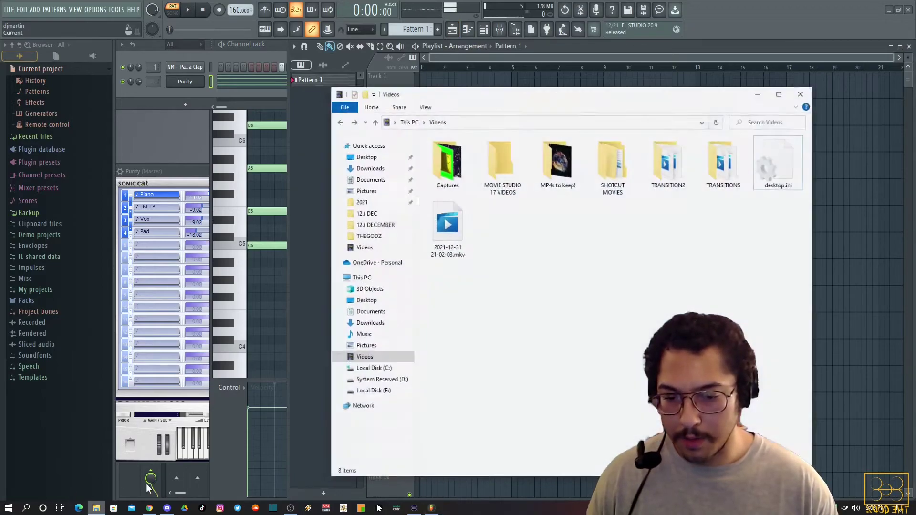
left_click(368, 331)
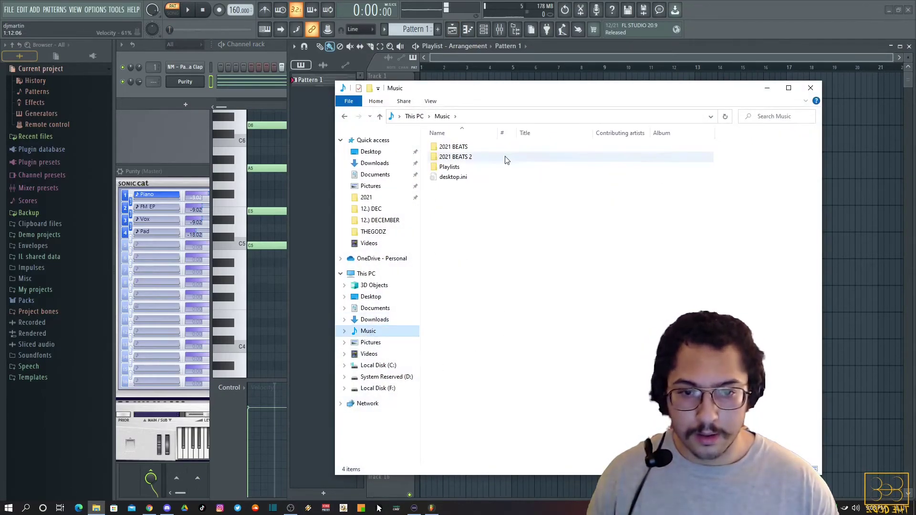
double_click(450, 147)
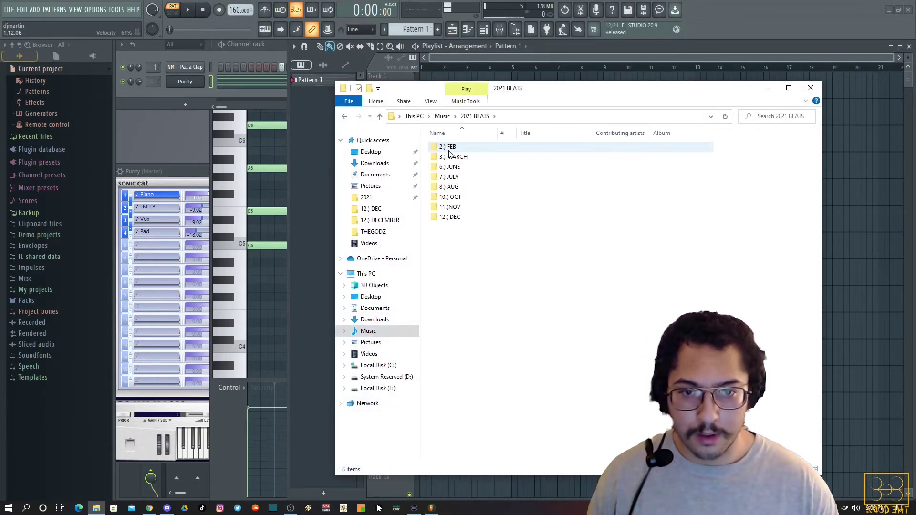
double_click(450, 218)
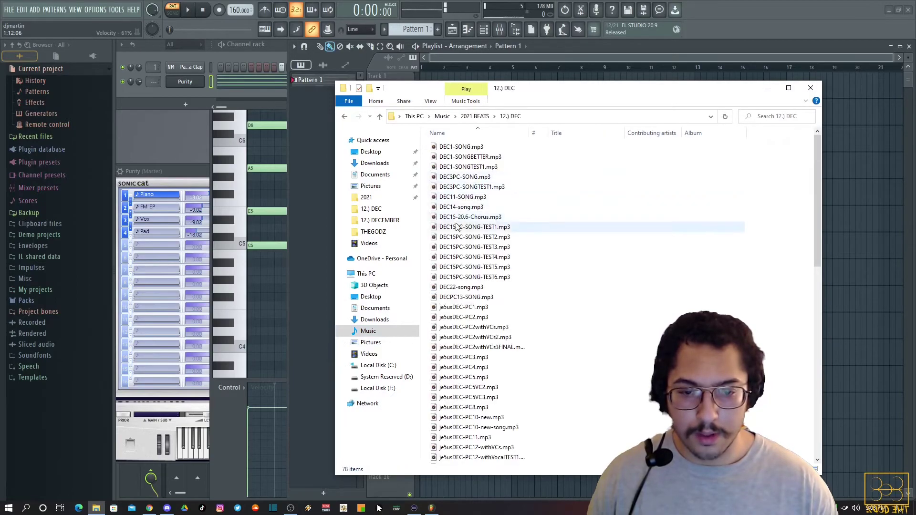
- Import je5usDEC-PC27.mp3 from the folder into the Playlist as an audio clip on Track 1, starting at bar 1
scroll(455, 262, "down", 9)
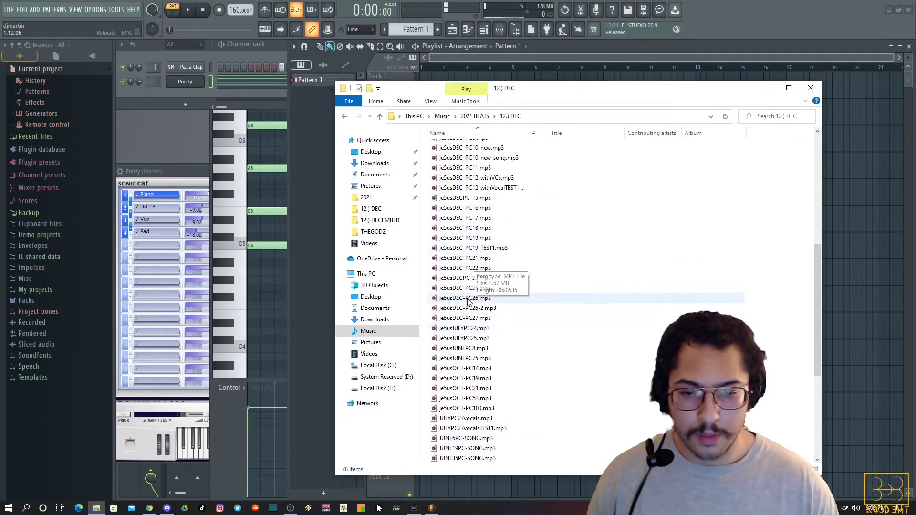
left_click_drag(546, 95, 546, 186)
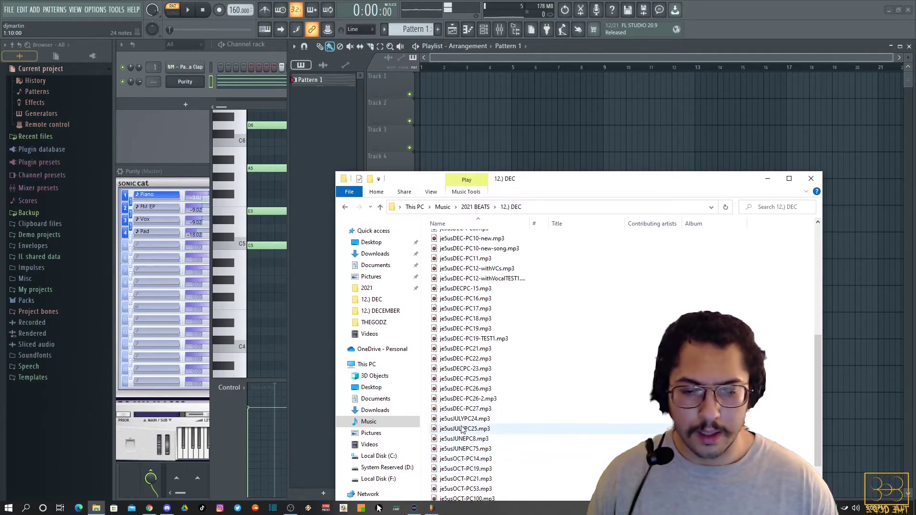
scroll(456, 385, "down", 2)
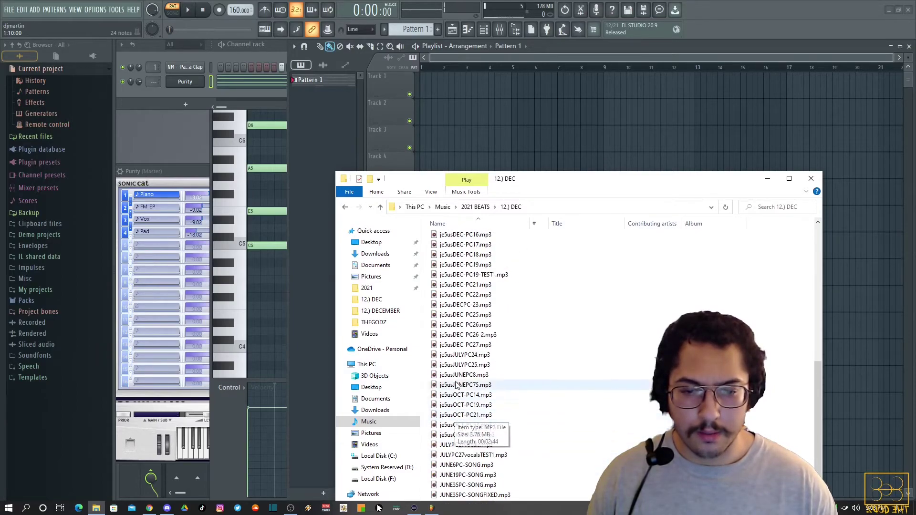
left_click_drag(458, 348, 443, 142)
left_click_drag(418, 98, 422, 89)
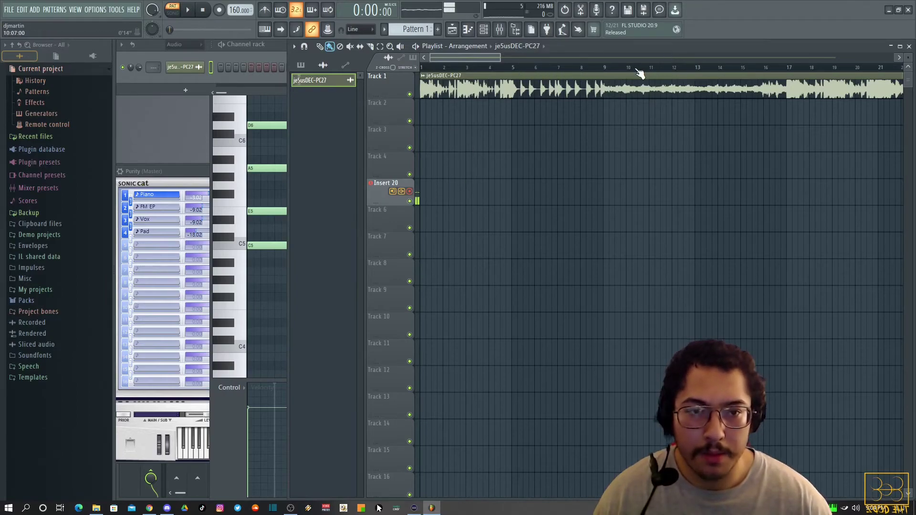
- Record a microphone take of about nine bars on the Insert 20 track in Song mode, starting at bar 17 over the beat
scroll(461, 74, "up", 3)
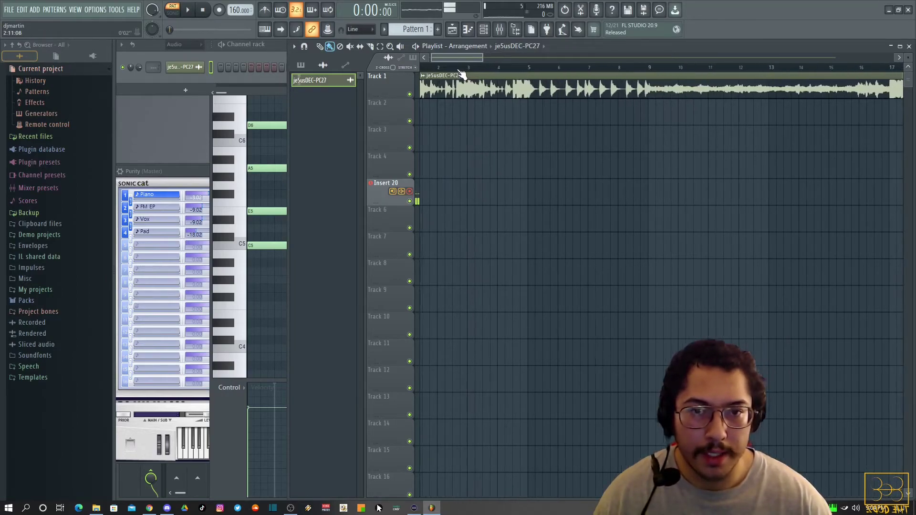
scroll(466, 72, "down", 4)
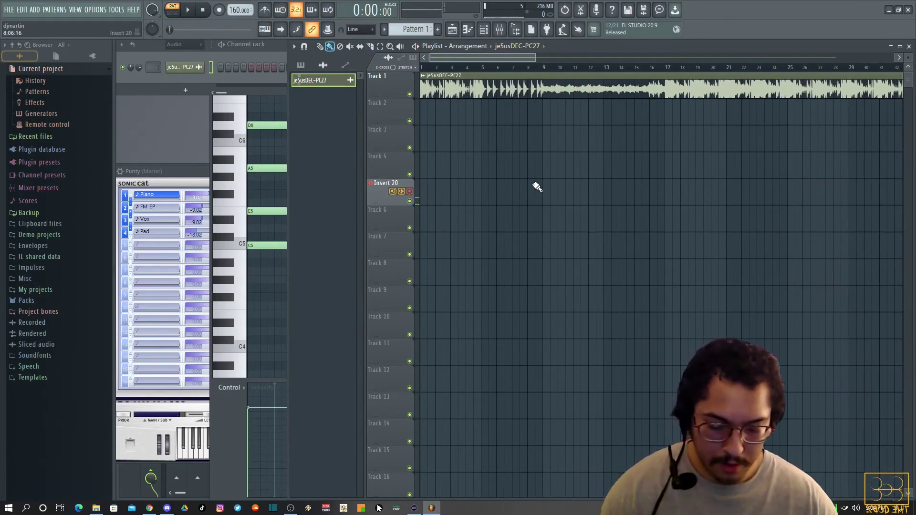
key("F9")
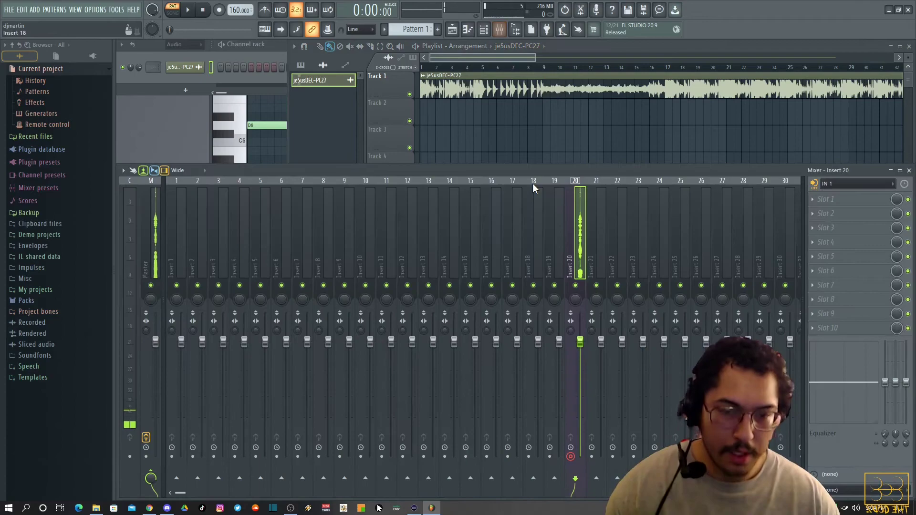
left_click(485, 58)
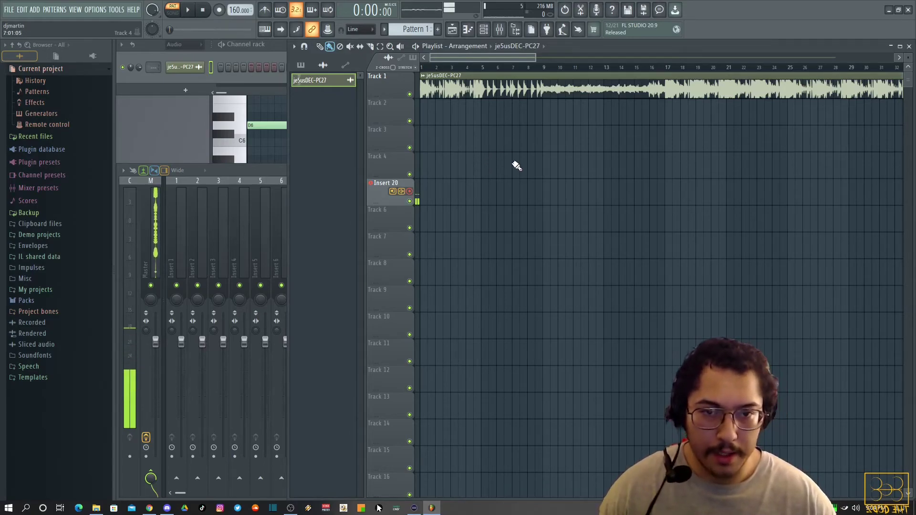
left_click(667, 76)
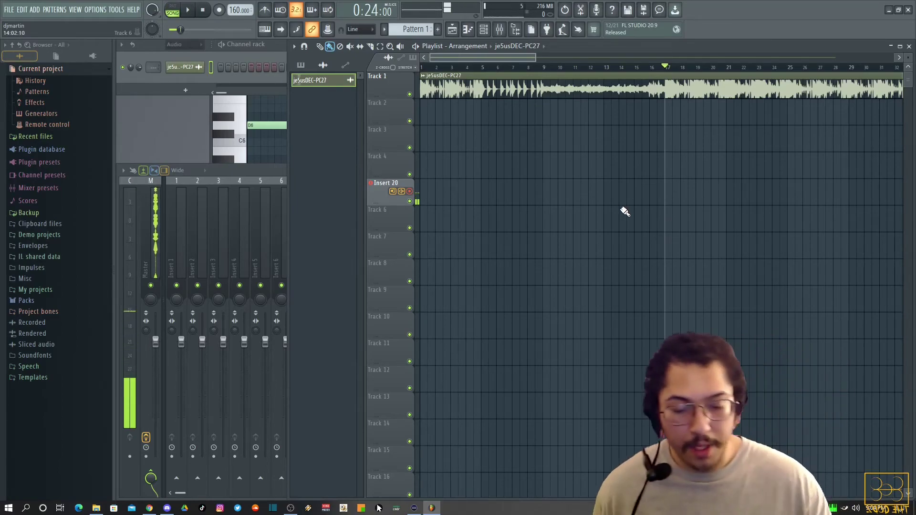
key("r")
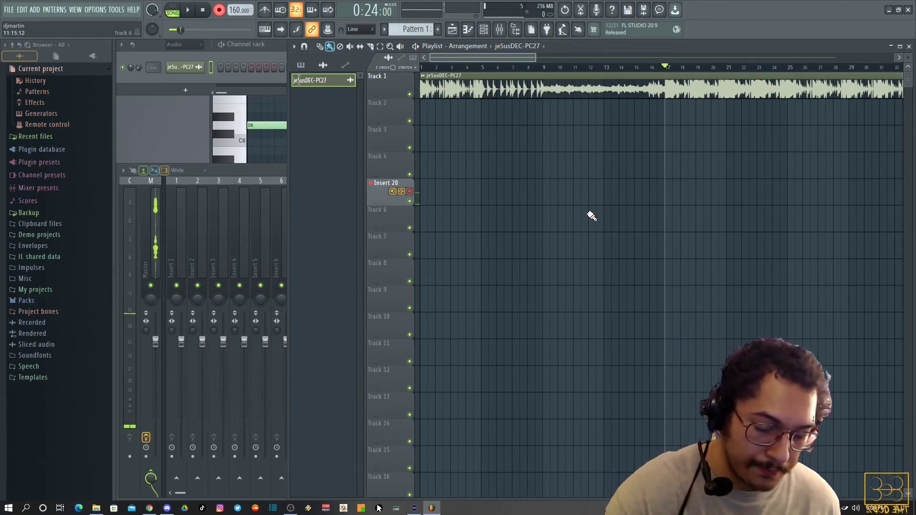
key("space")
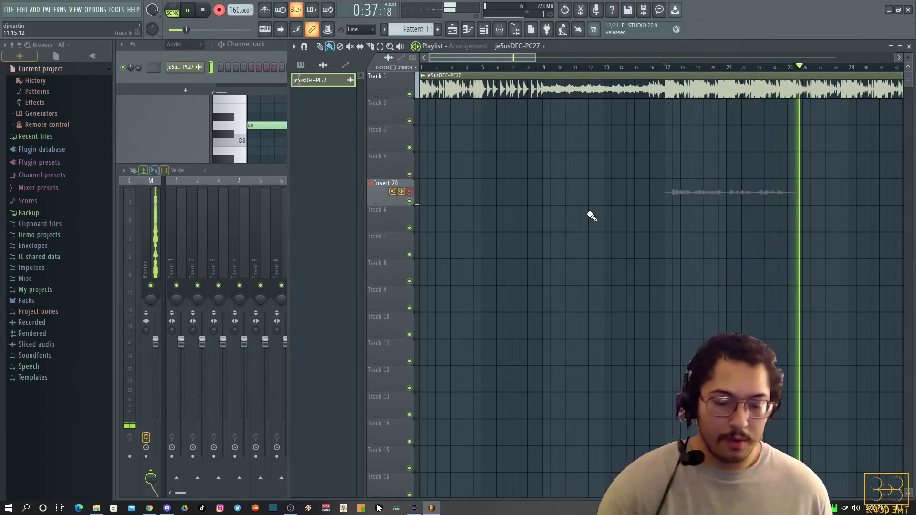
key("space")
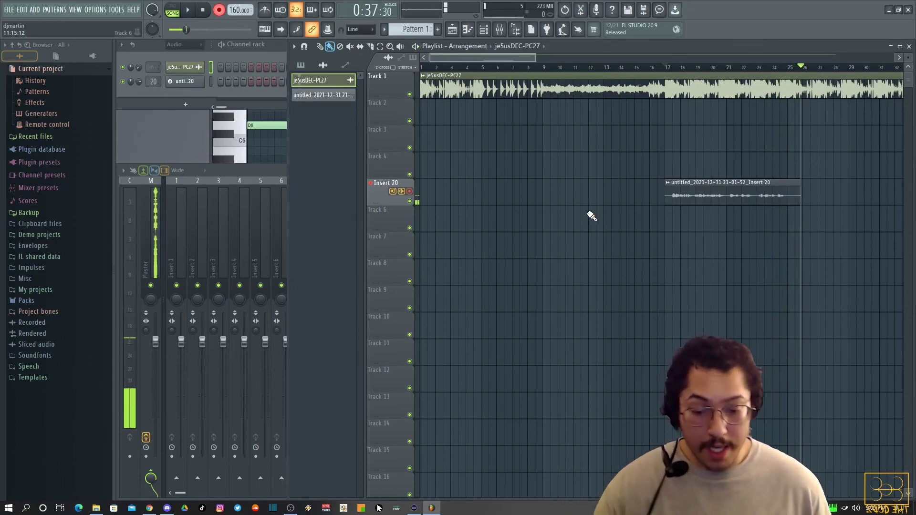
- Turn recording off, play the beat with the recorded take from bar 17, and stop playback
key("space")
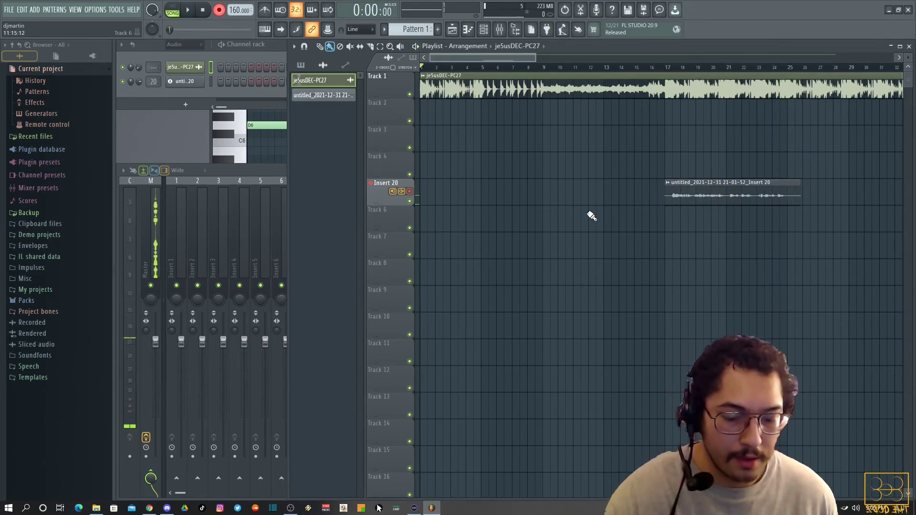
key("space")
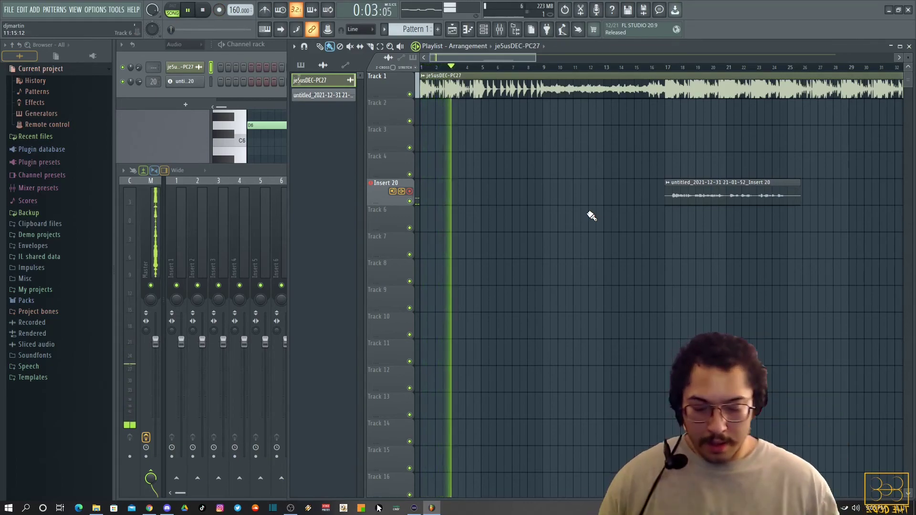
left_click(663, 68)
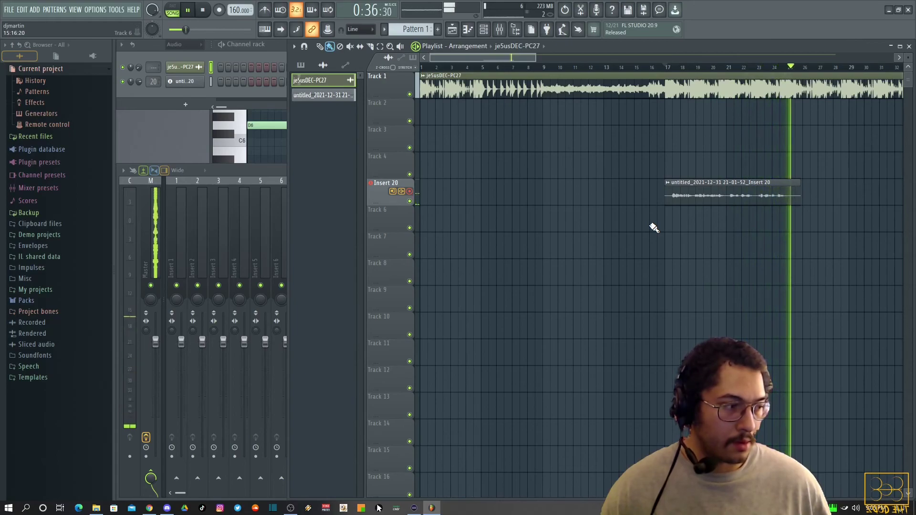
key("space")
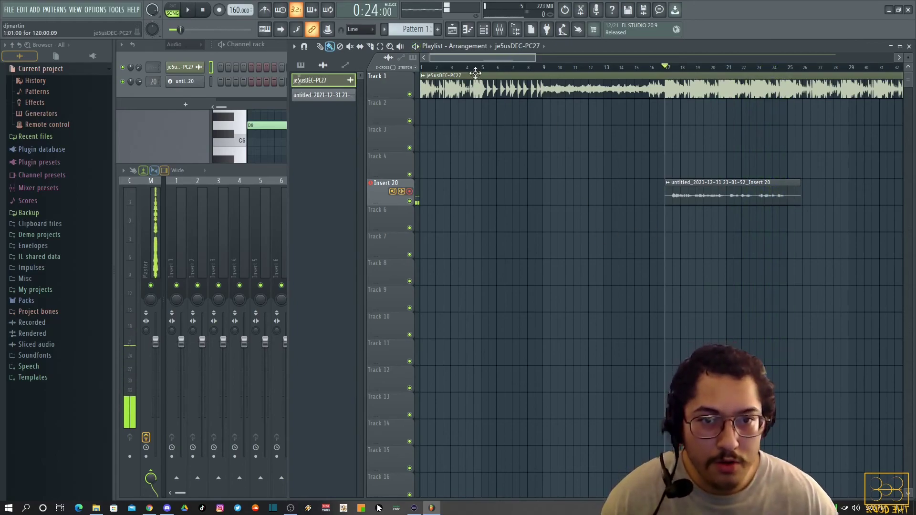
scroll(467, 76, "down", 5)
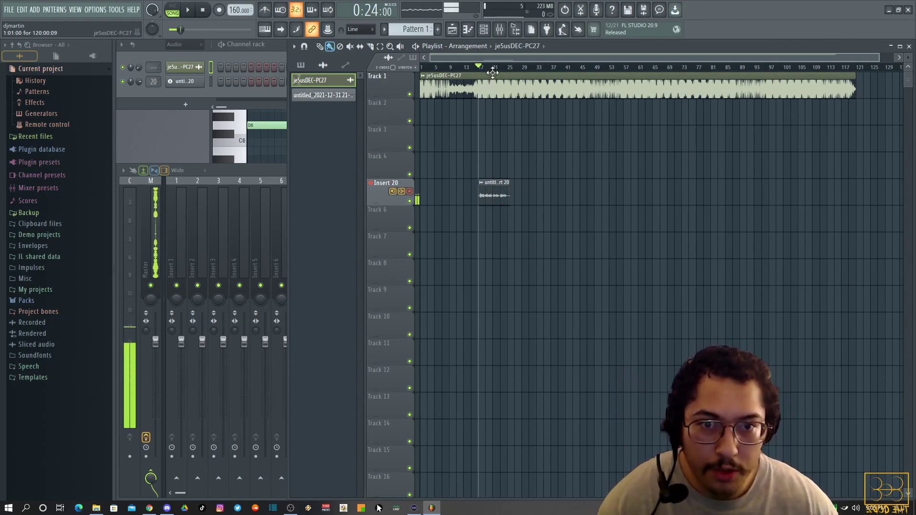
scroll(492, 59, "up", 4)
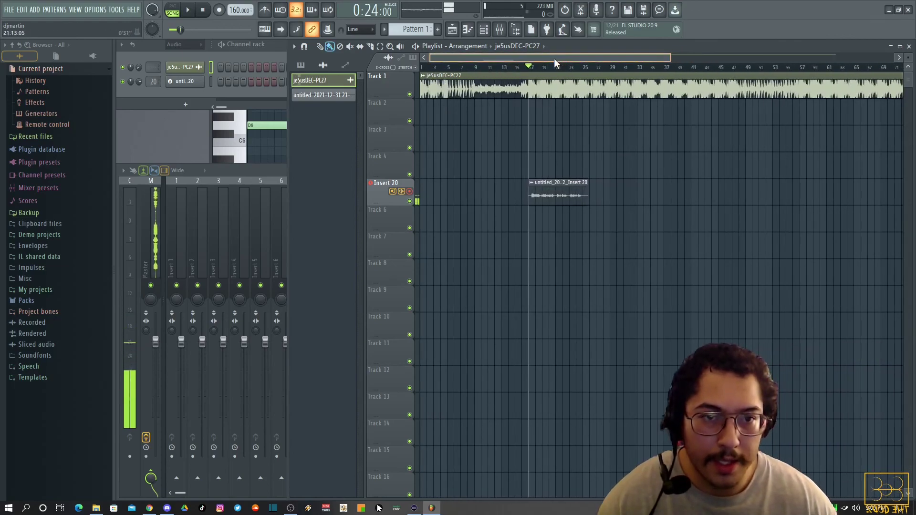